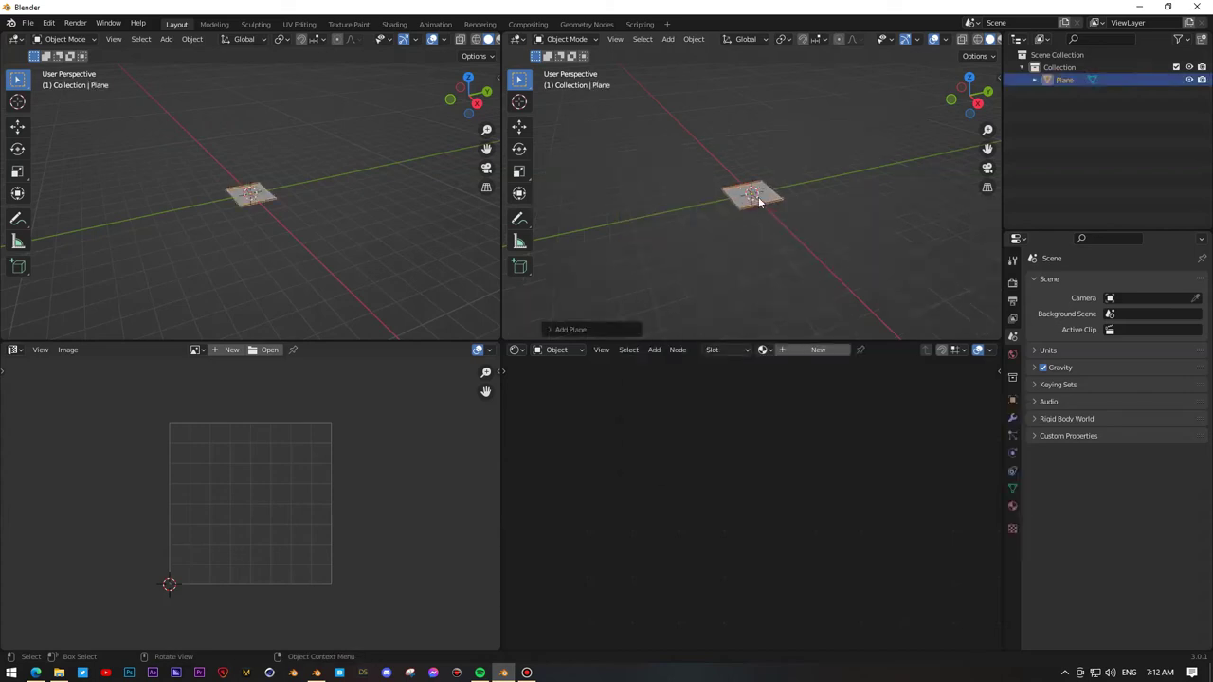
Step: Add a Solidify modifier to the plane
click(1013, 417)
click(1051, 280)
click(957, 503)
mouse_move(746, 250)
middle_down()
mouse_move(758, 218)
mouse_move(791, 260)
middle_up()
Step: Stretch the plane along X, duplicate it, and rotate the copy 18° about Y
key(s)
key(x)
click(894, 264)
key(shift+d)
key(r)
key(y)
key(1)
key(8)
key(Return)
Step: Rotate the duplicate plane 90° about the Z axis
key(r)
key(z)
key(9)
key(0)
key(Return)
mouse_move(893, 246)
middle_down()
mouse_move(732, 175)
mouse_move(798, 245)
mouse_move(747, 159)
mouse_move(754, 216)
middle_up()
Step: Replace the Solidify with an Array modifier: Count 20, Relative Offset X 0, Z 1
key(ctrl+x)
click(1062, 281)
click(900, 313)
double_click(1142, 375)
text(0)
key(Tab)
key(Tab)
key(Return)
scroll(750, 192, down, 3)
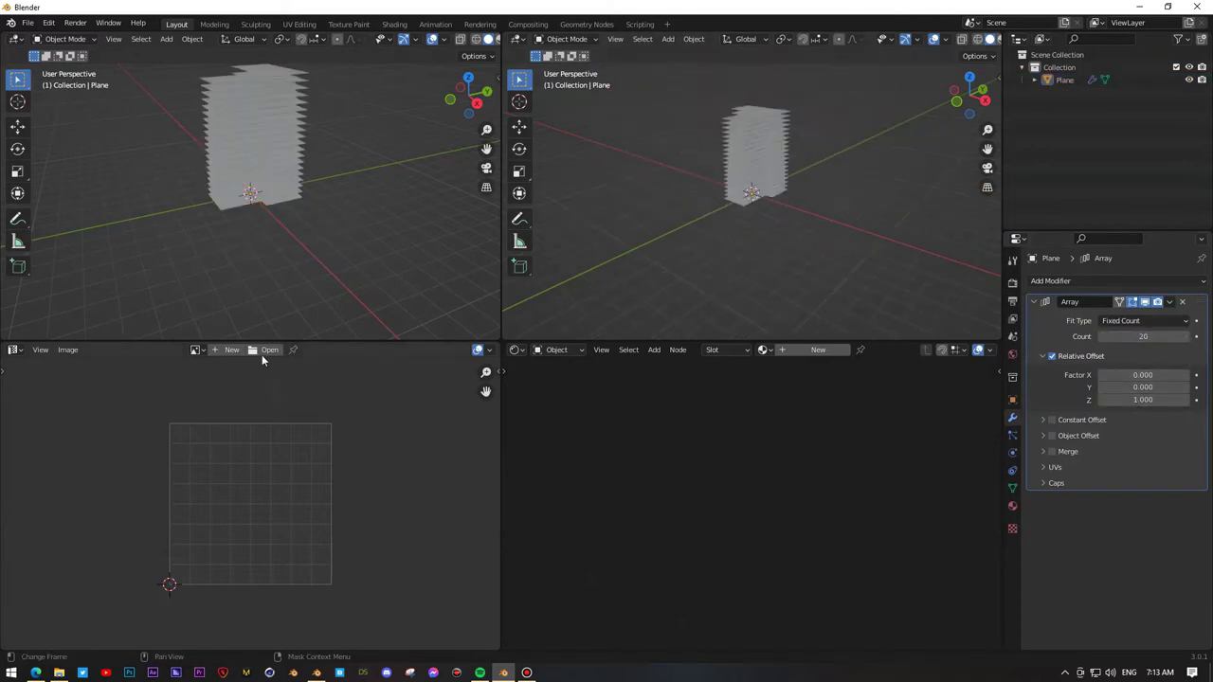
Step: Load final-instagram.png as the reference image in the Image Editor
click(266, 350)
click(545, 237)
double_click(352, 232)
scroll(313, 507, down, 4)
key(shift+a)
Step: Add a plane enlarged into a floor, then add a camera
click(786, 231)
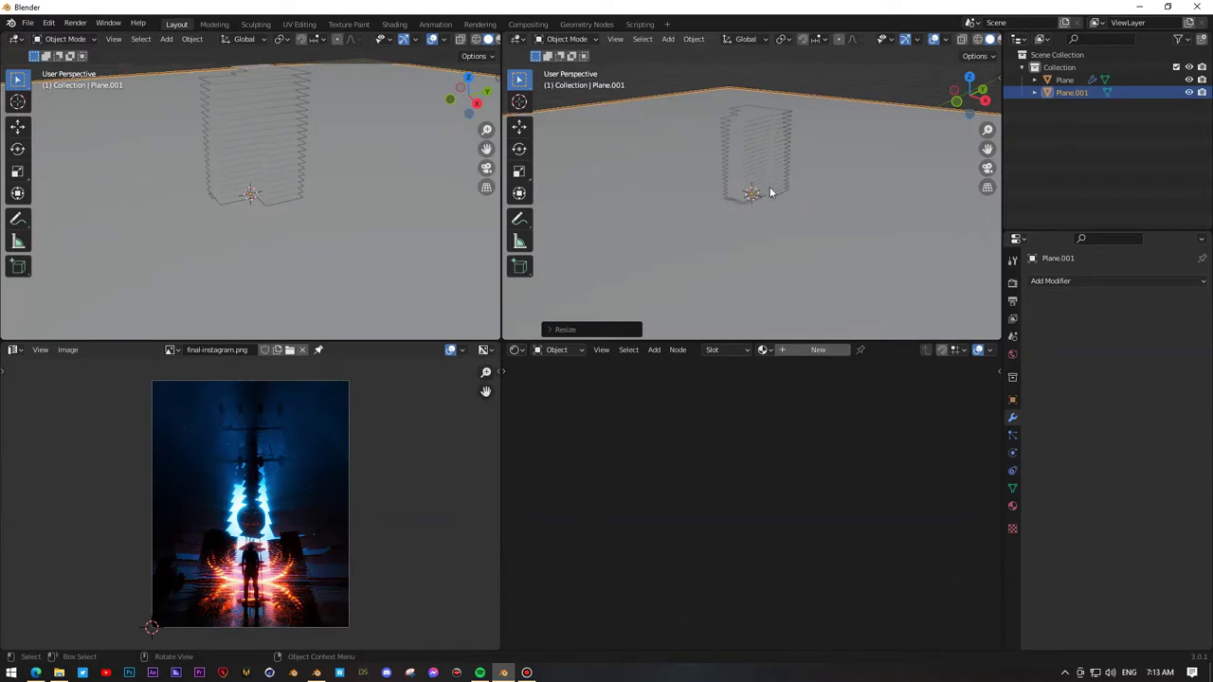
key(KP_1)
key(shift+a)
click(729, 379)
Step: Set a 2500×3125 portrait output and raise and tilt the camera to frame the tower
click(1012, 301)
key(KP_0)
key(g)
click(123, 249)
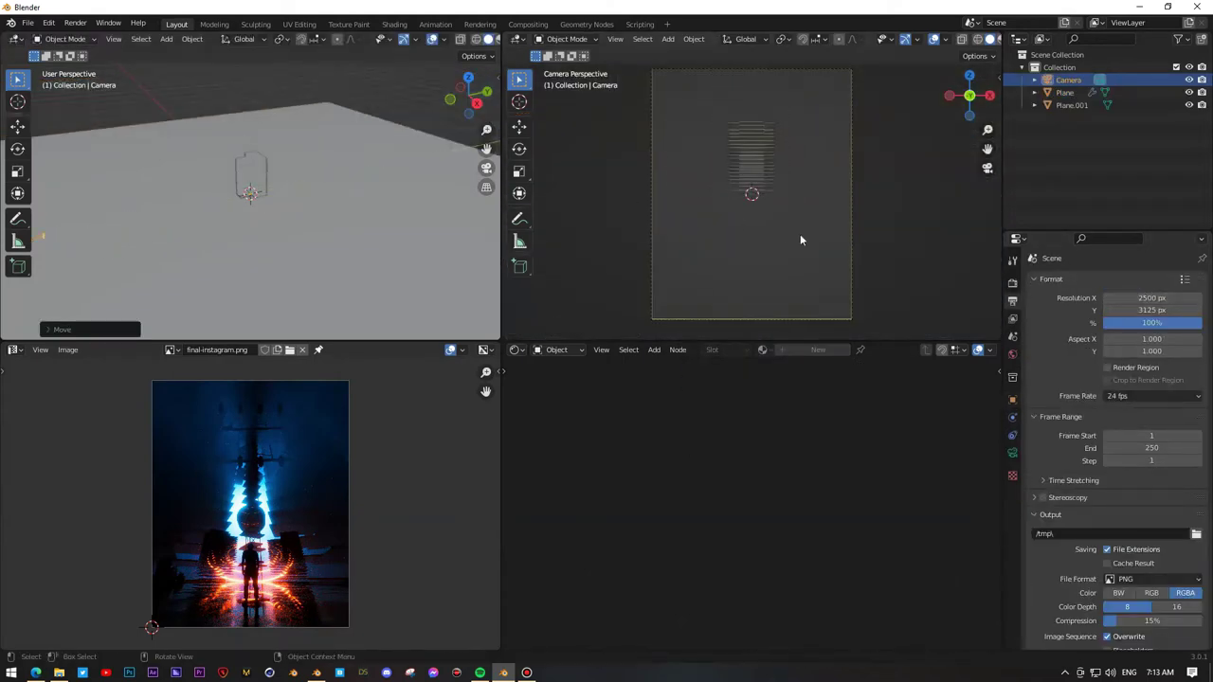
key(g)
key(z)
key(r)
click(834, 327)
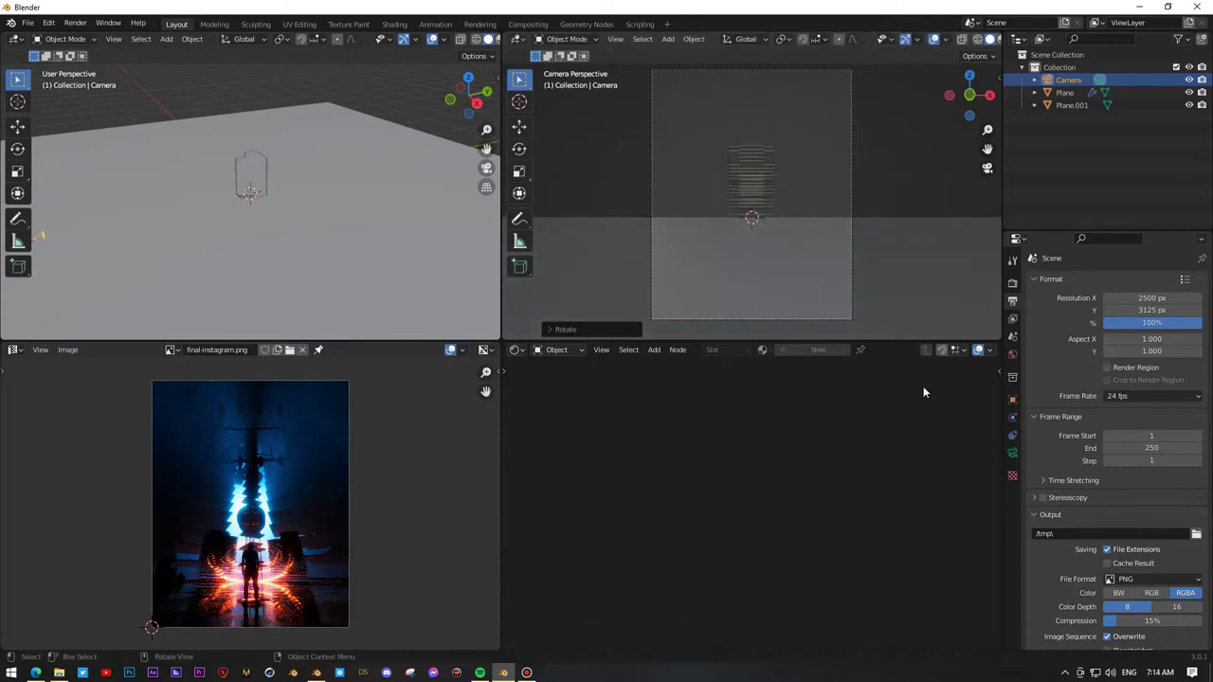
Step: Rotate the plane tower to suit the camera view
click(1012, 453)
key(Escape)
click(752, 180)
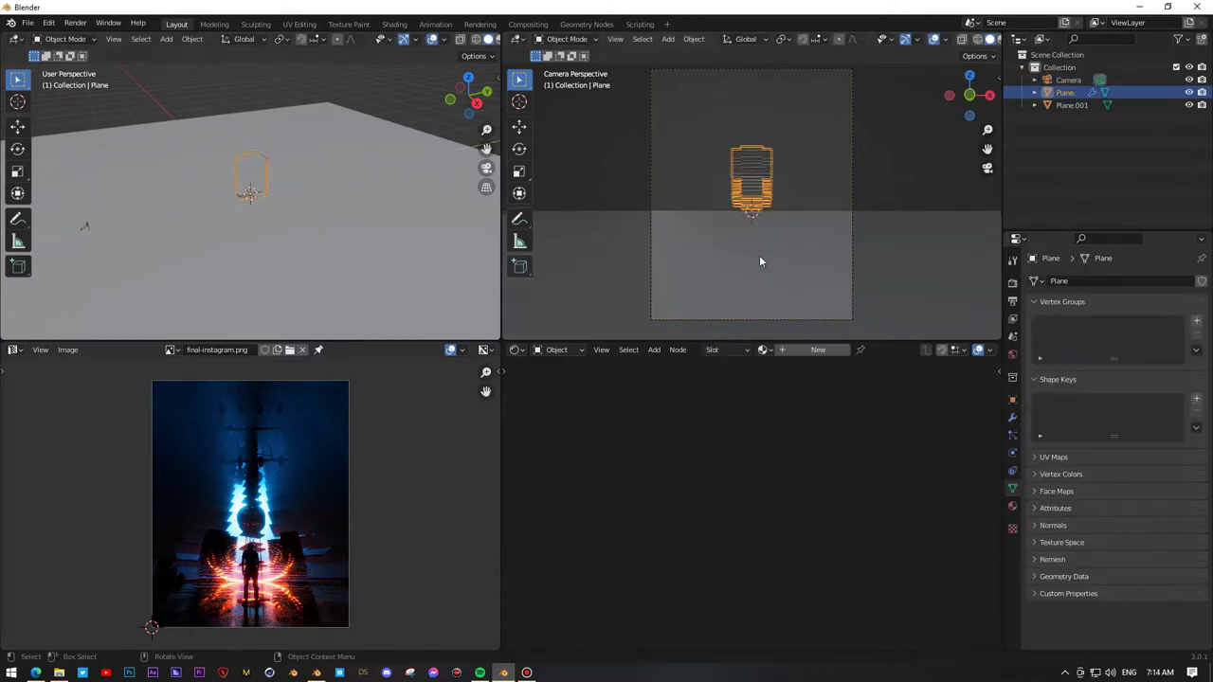
click(725, 256)
Step: Set the camera's Passepartout to 1.0 so everything outside the frame is black
click(1068, 80)
click(1062, 509)
drag(1137, 602, 1192, 602)
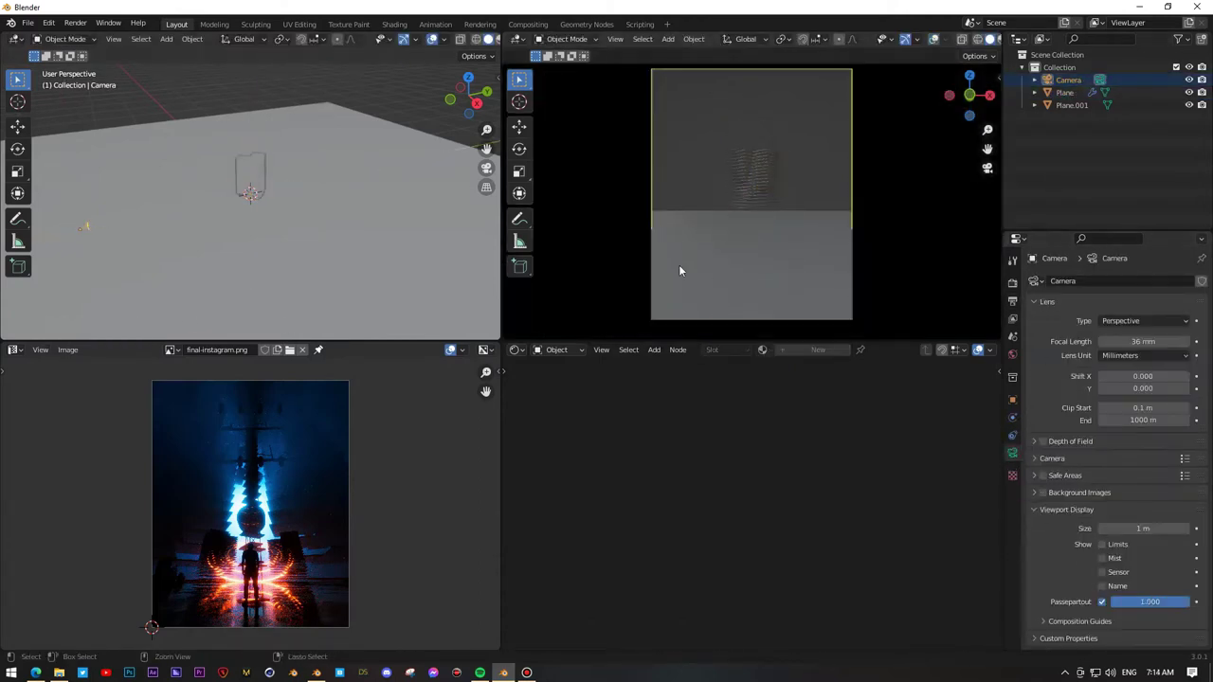
click(824, 189)
key(KP_Decimal)
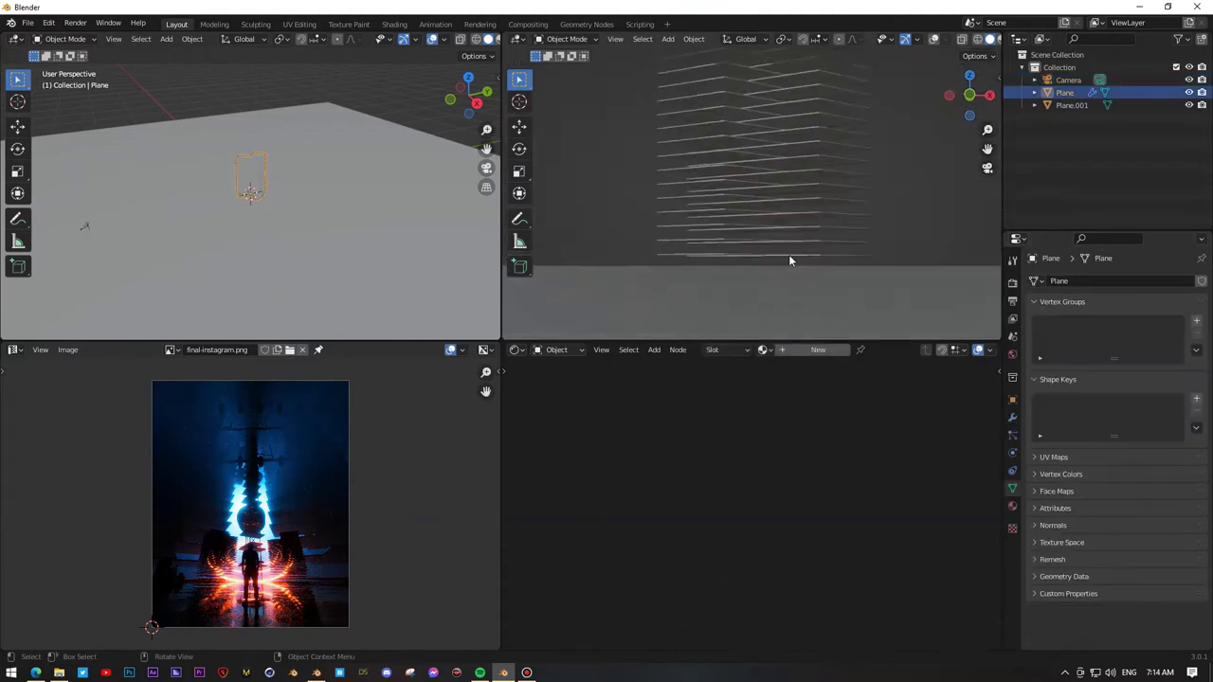
key(KP_0)
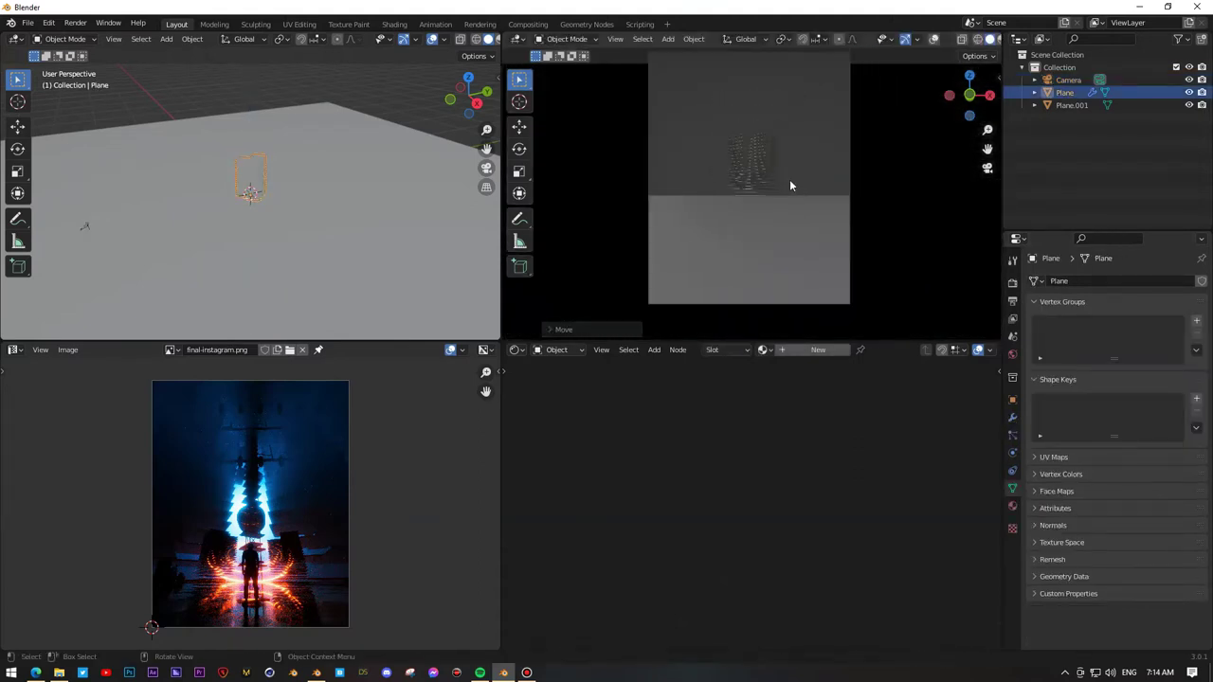
Step: Duplicate the plane tower and spread the copies apart along X
click(759, 188)
key(shift+d)
key(x)
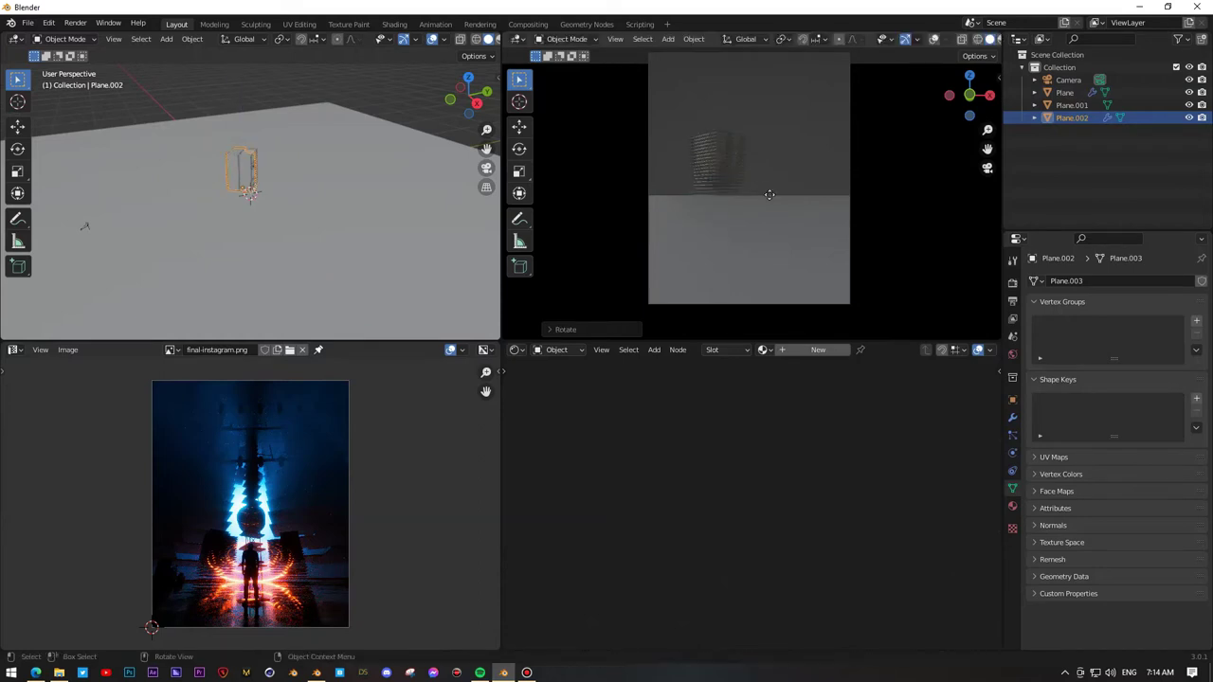
click(721, 185)
key(g)
key(x)
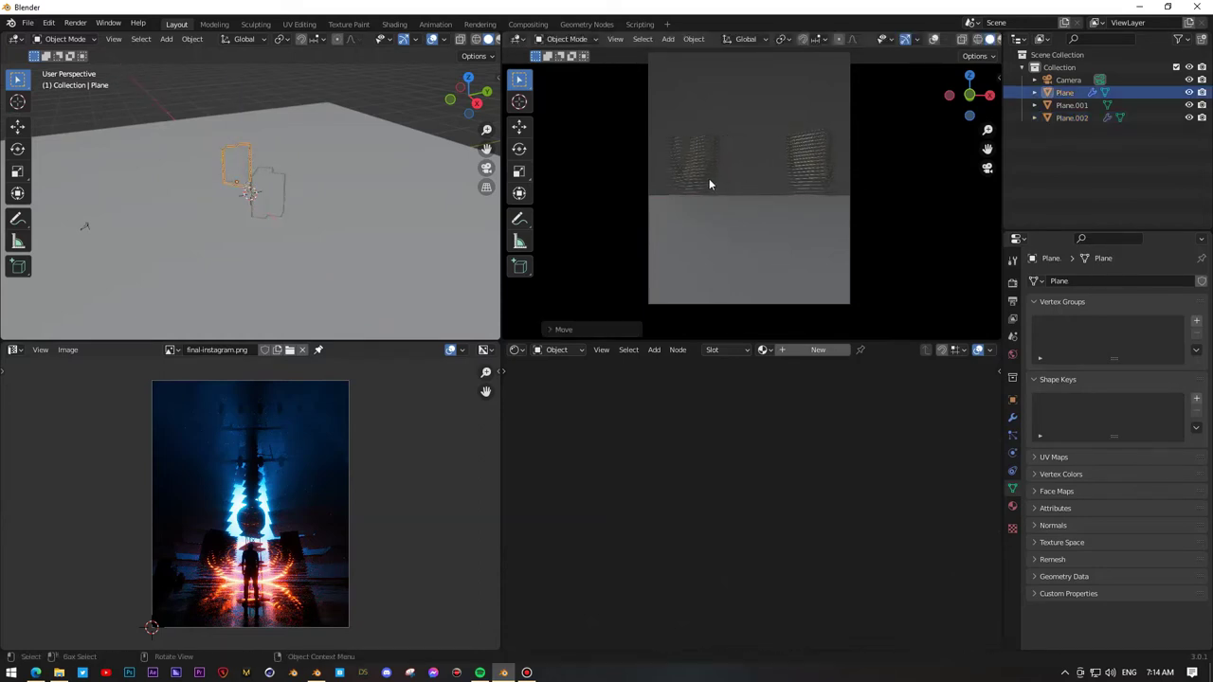
key(KP_0)
Step: Make two more tower copies and place the new one to the right
key(shift+d)
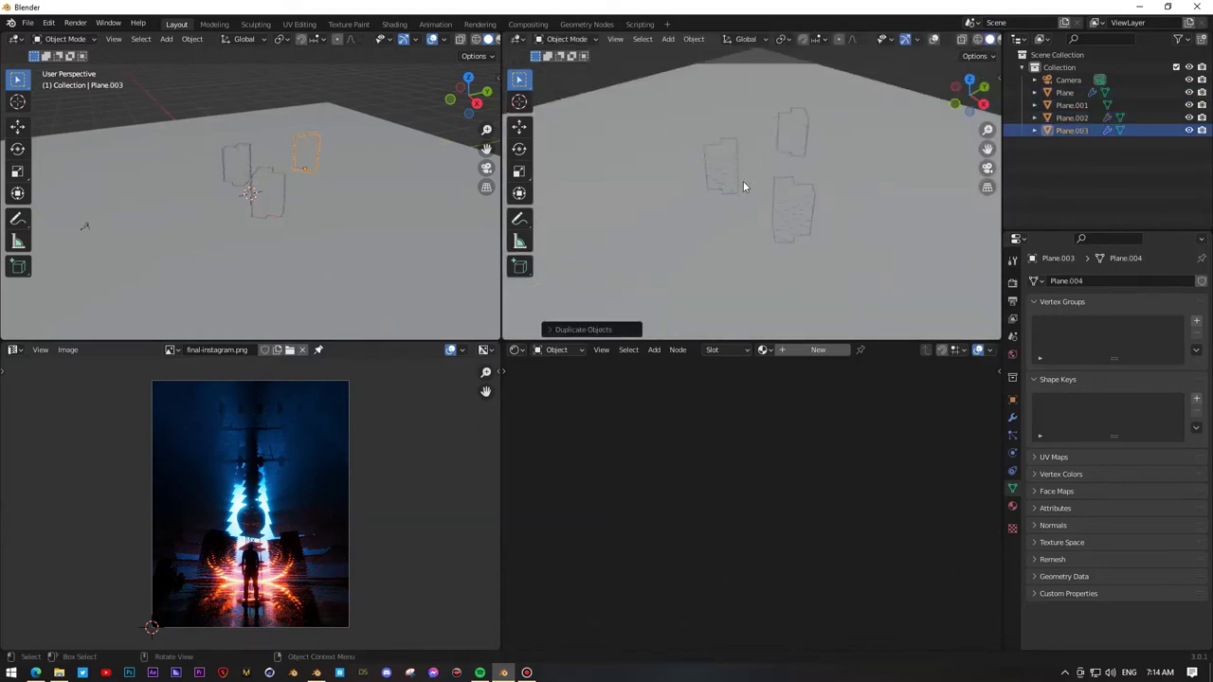
key(shift+d)
click(809, 154)
key(KP_0)
middle_drag(398, 189, 343, 195)
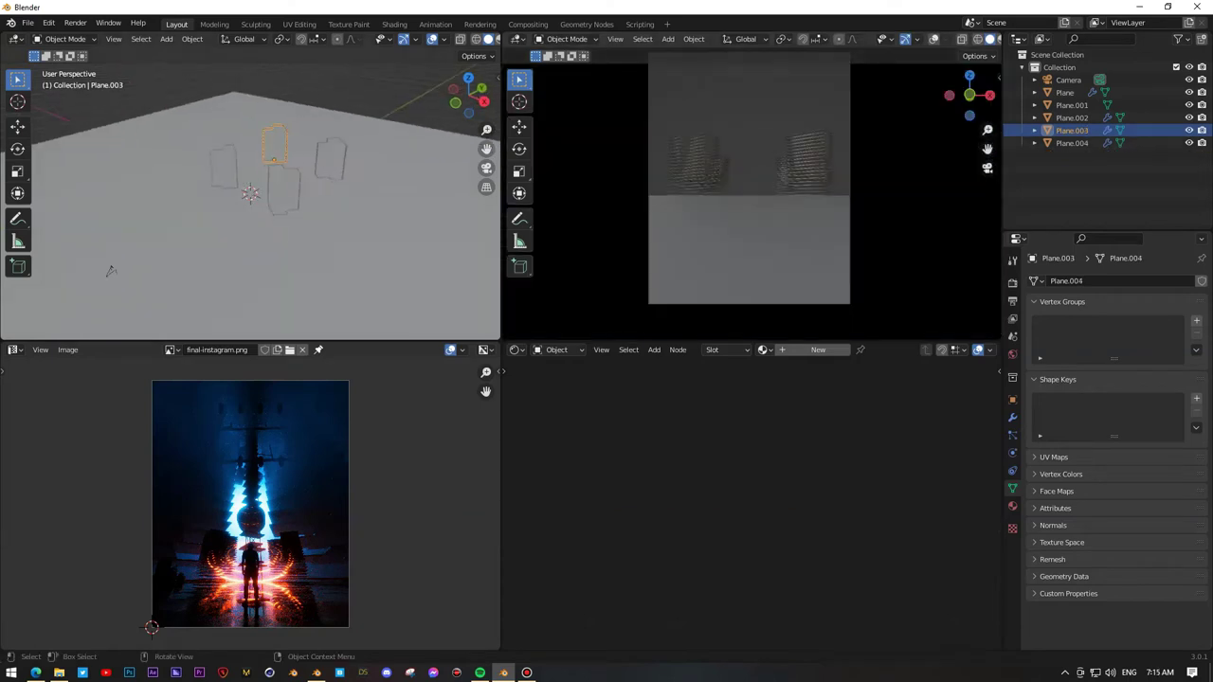
Step: Raise the towers vertically within the camera frame
key(g)
key(z)
middle_drag(238, 198, 239, 171)
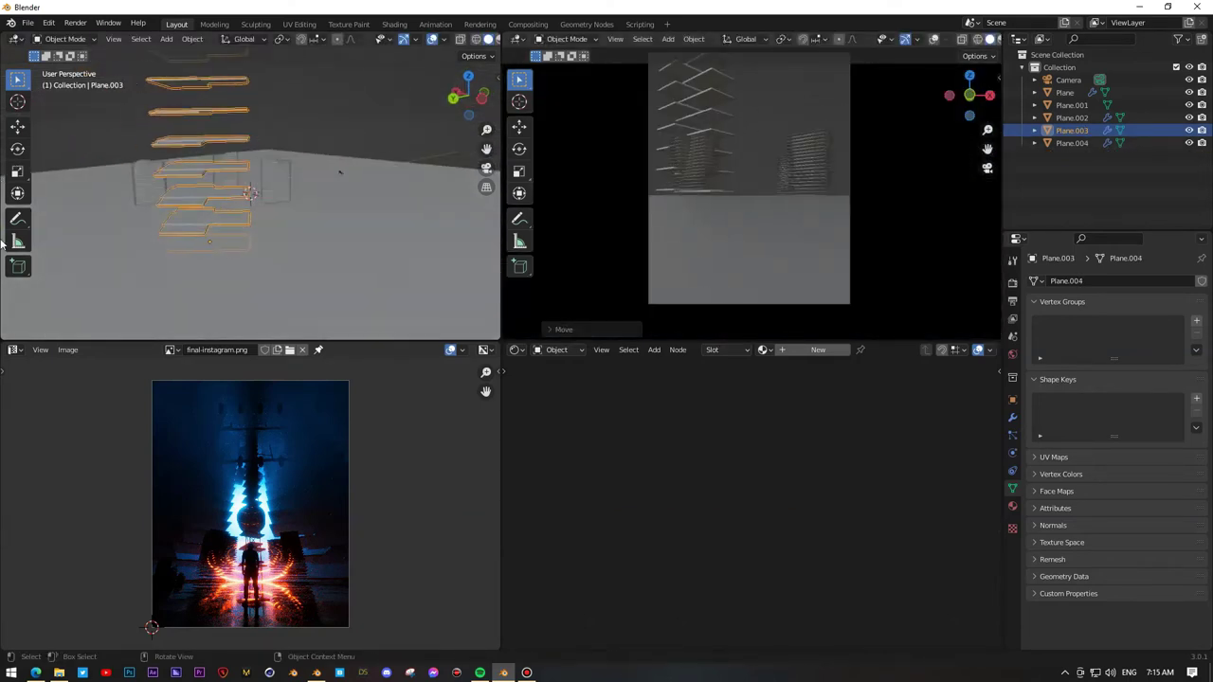
key(g)
key(z)
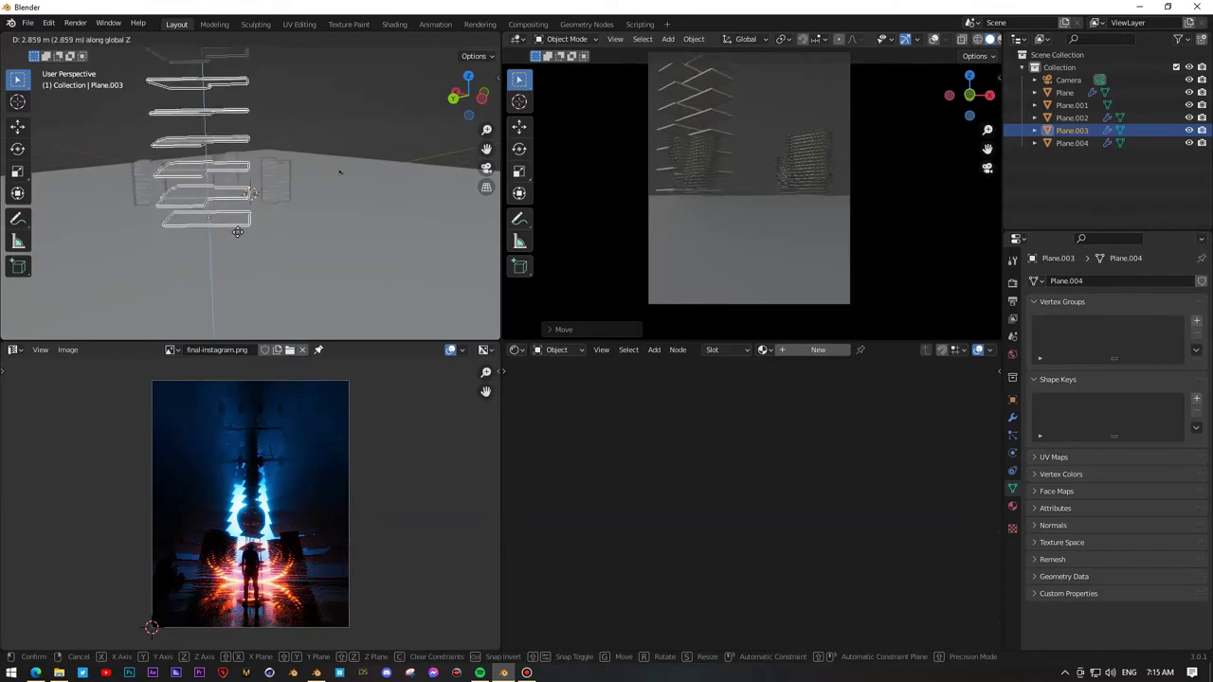
click(273, 235)
scroll(704, 192, down, 1)
scroll(704, 191, down, 1)
Step: Try repositioning the camera, then undo back to the towers
click(1068, 79)
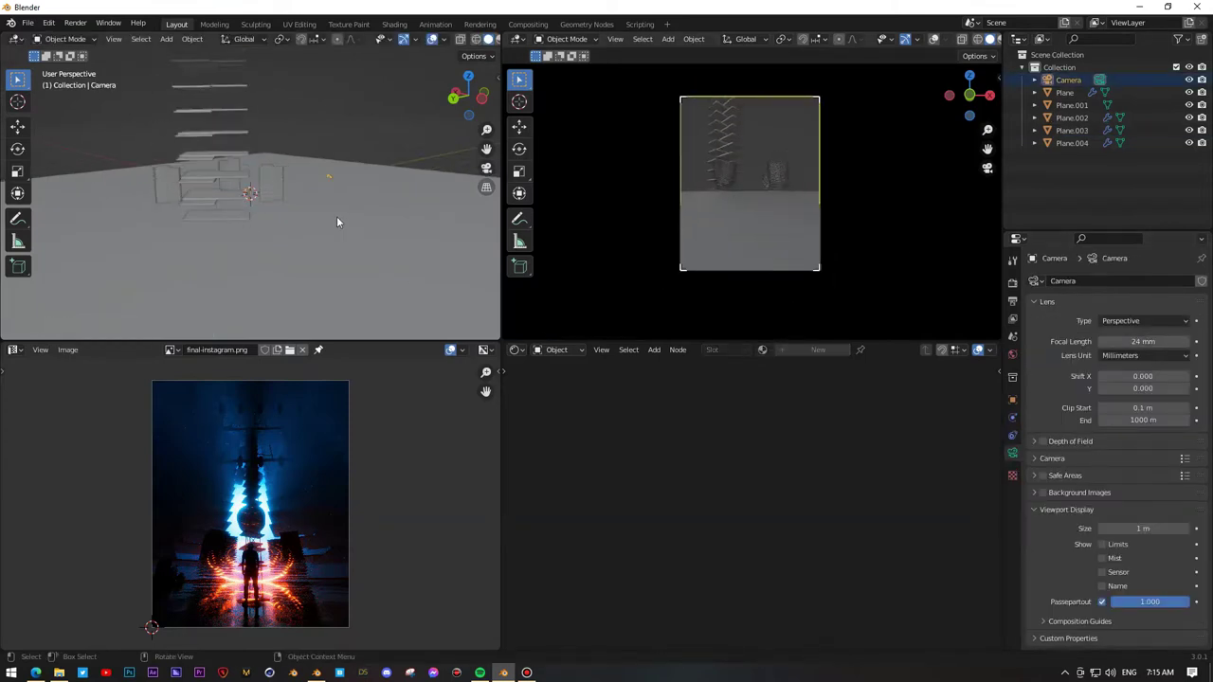
middle_drag(336, 222, 342, 235)
key(g)
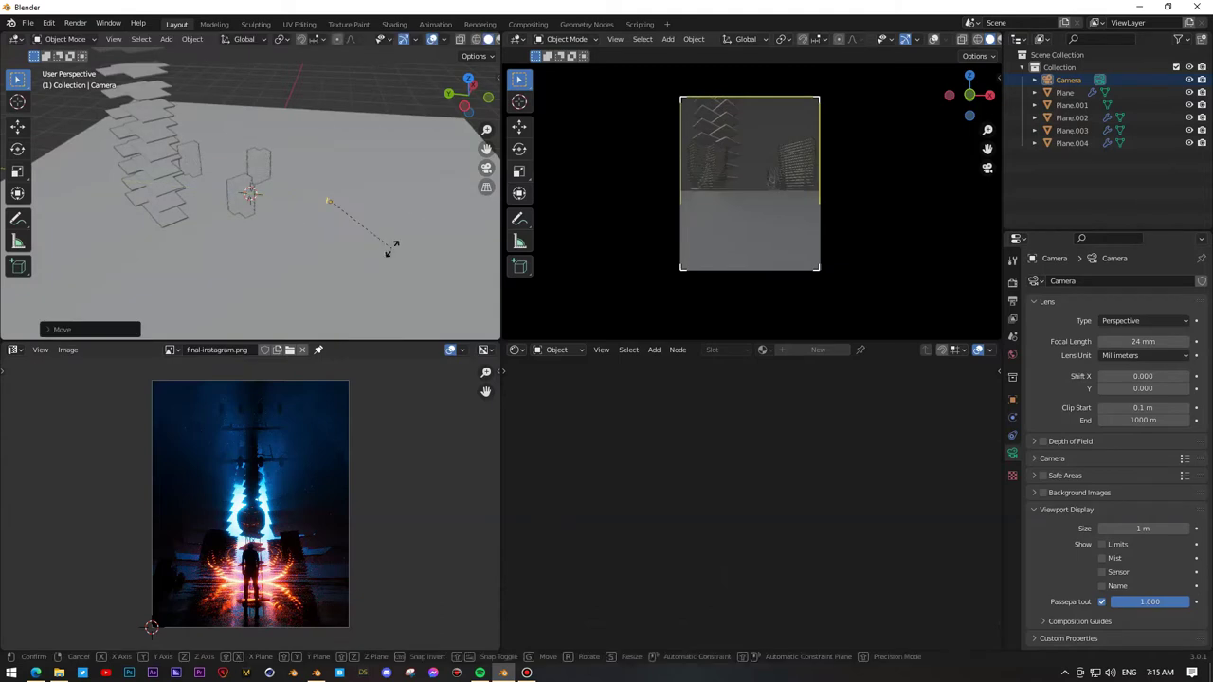
key(ctrl+z)
Step: Duplicate the rightmost tower and another tower, shifting the copies along X
click(274, 211)
click(191, 164)
key(g)
key(shift+d)
key(x)
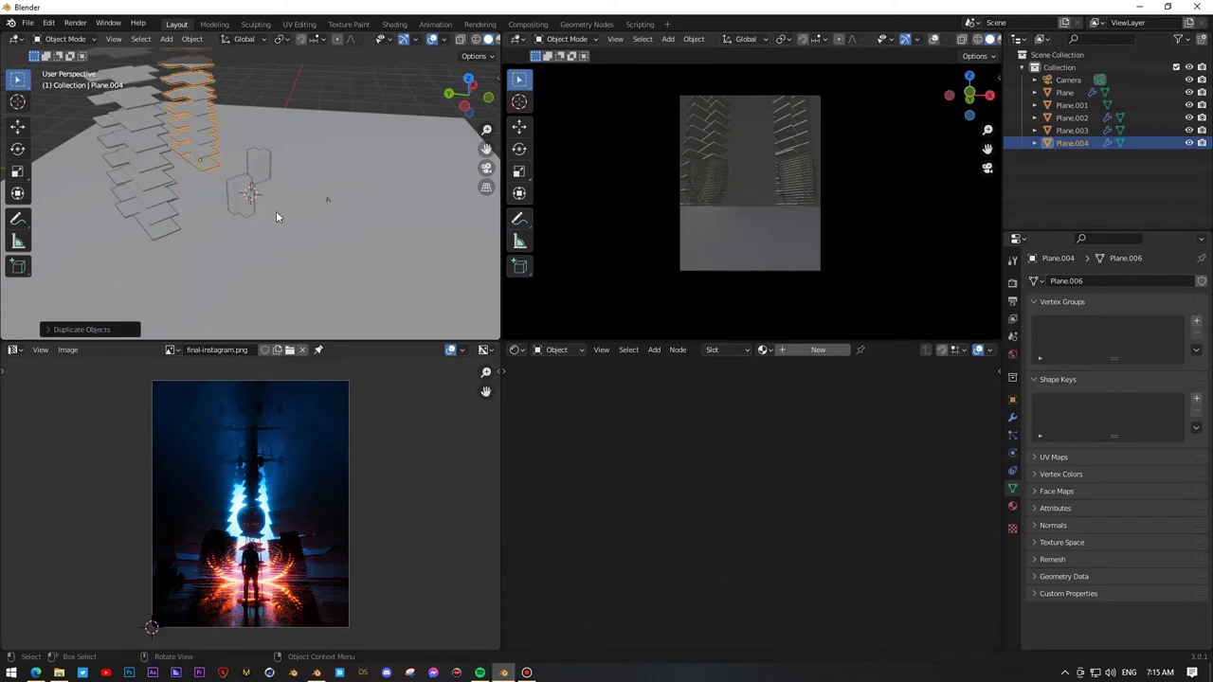
Step: Rotate one of the towers around the Z axis
key(r)
key(z)
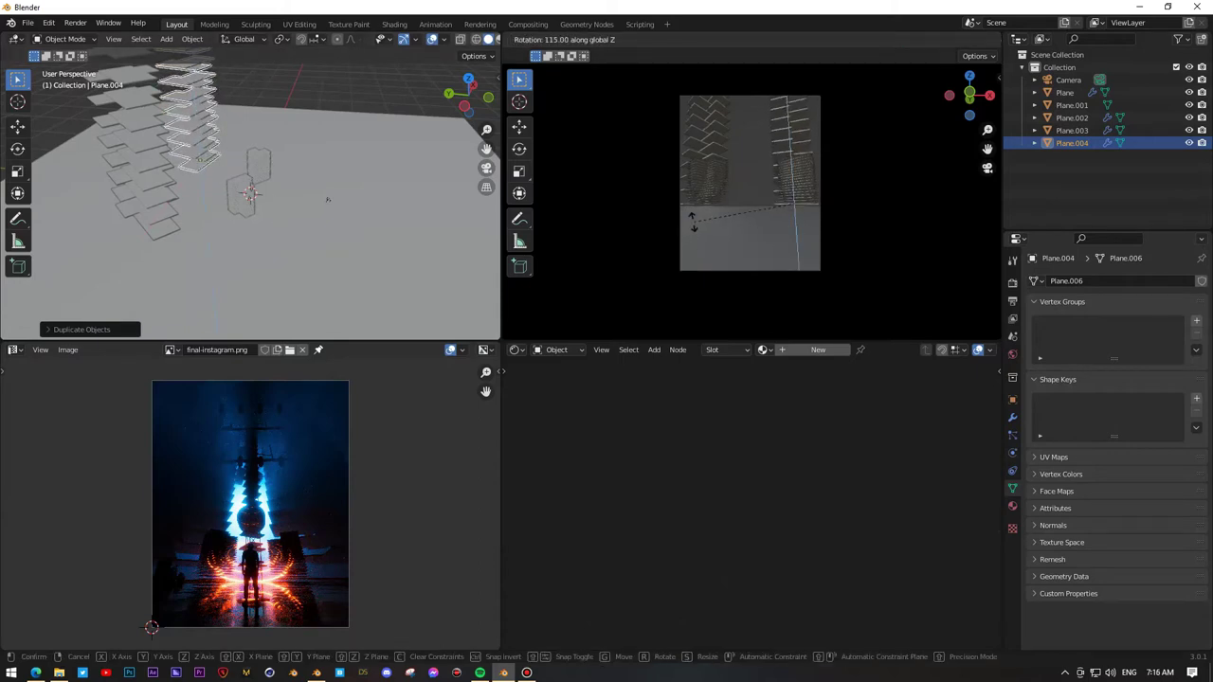
key(Escape)
key(ctrl+z)
key(r)
key(z)
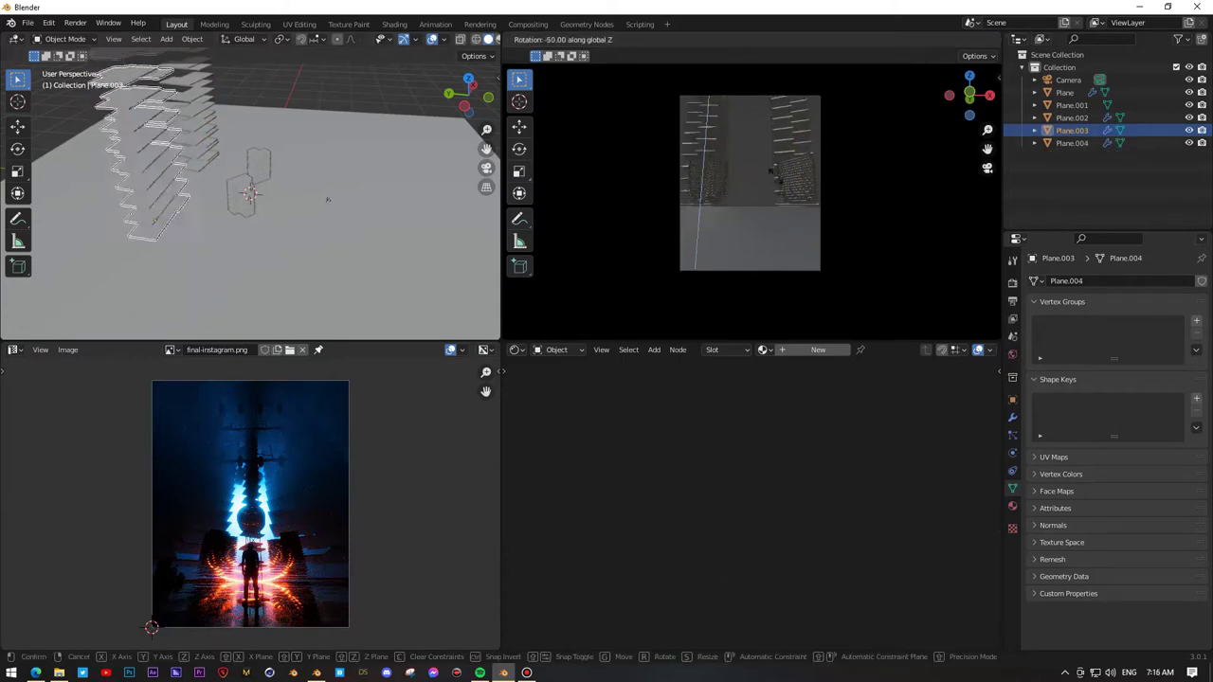
key(Return)
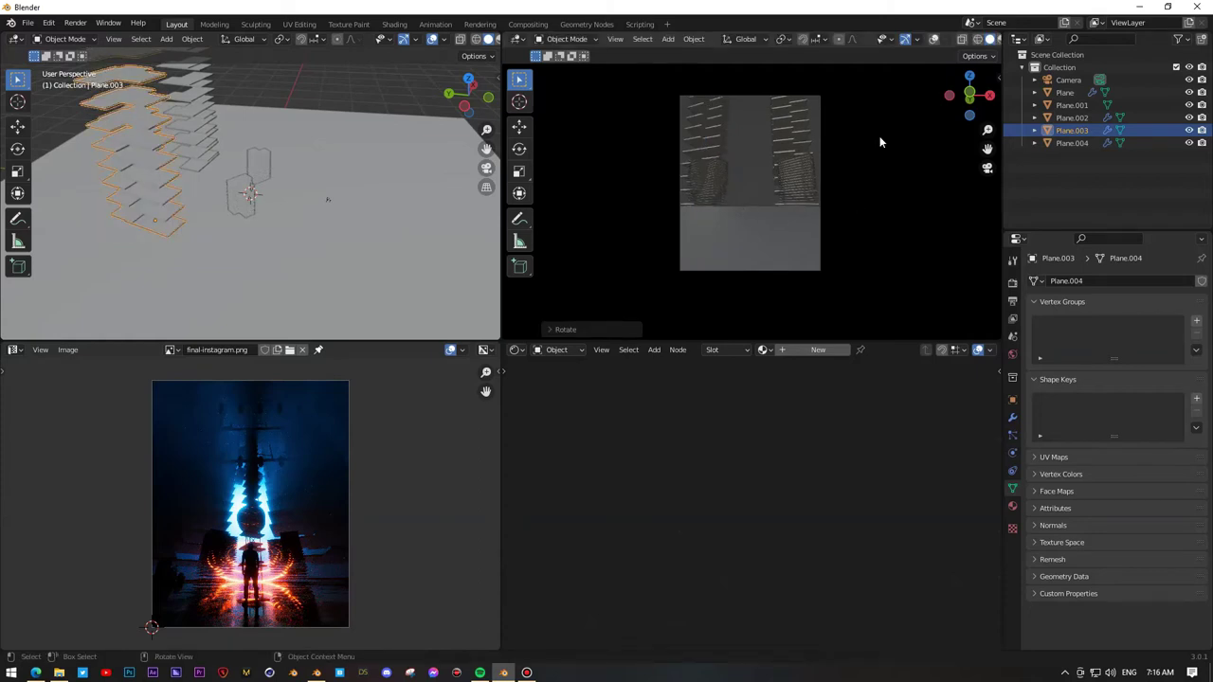
Step: Give Plane.003 a new material and drag in a roughness texture image
click(880, 136)
click(818, 349)
click(720, 538)
click(59, 673)
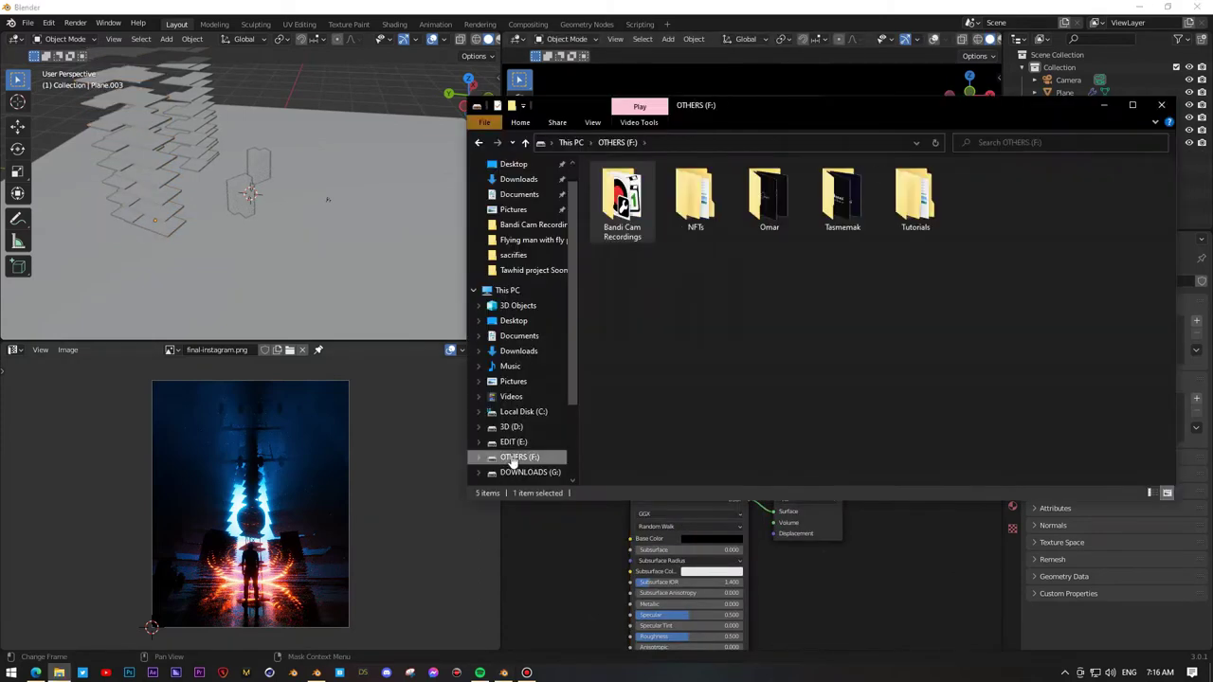
click(515, 455)
double_click(626, 275)
double_click(842, 199)
drag(695, 194, 607, 559)
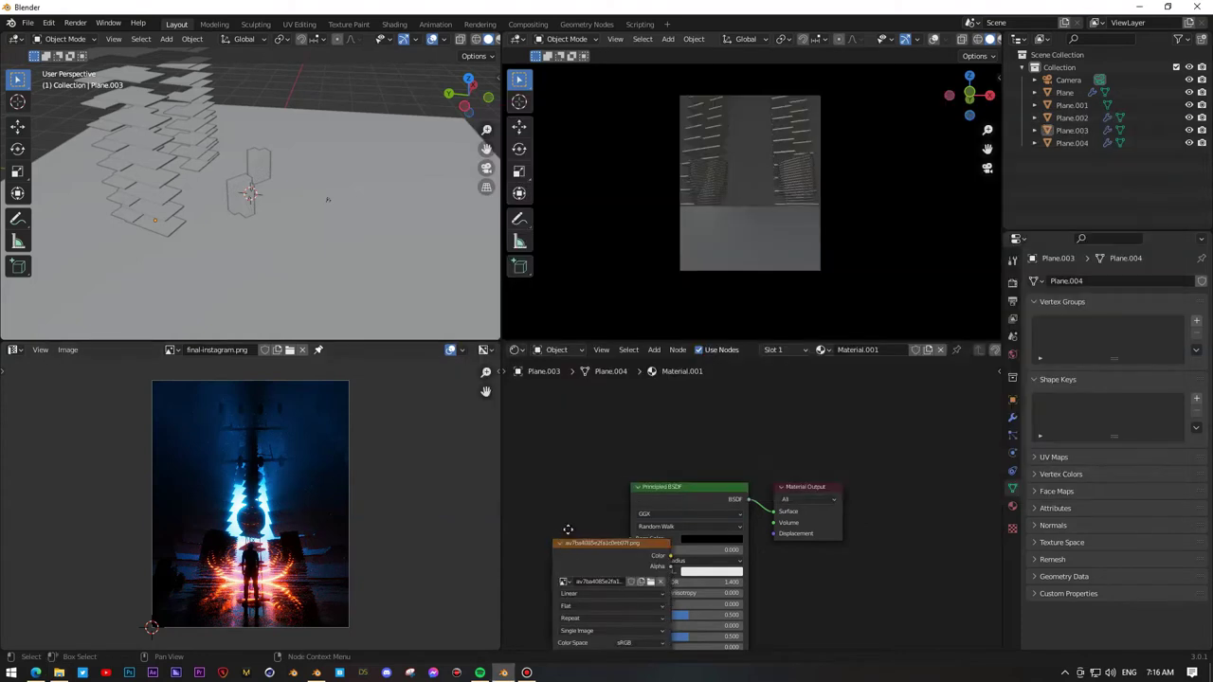
Step: Set the image texture to Non-Color and wire it through a ColorRamp into the material
key(Home)
click(616, 571)
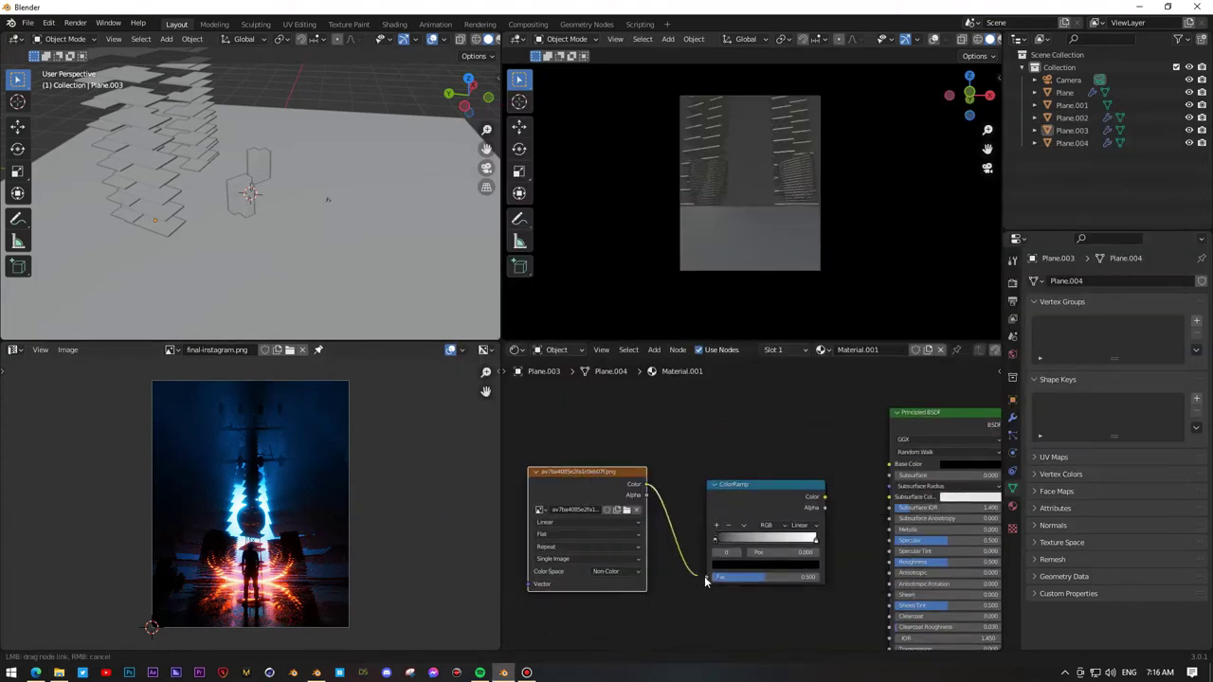
drag(834, 214, 834, 210)
Step: Switch the camera view to Cycles rendered preview and check the render settings
click(993, 39)
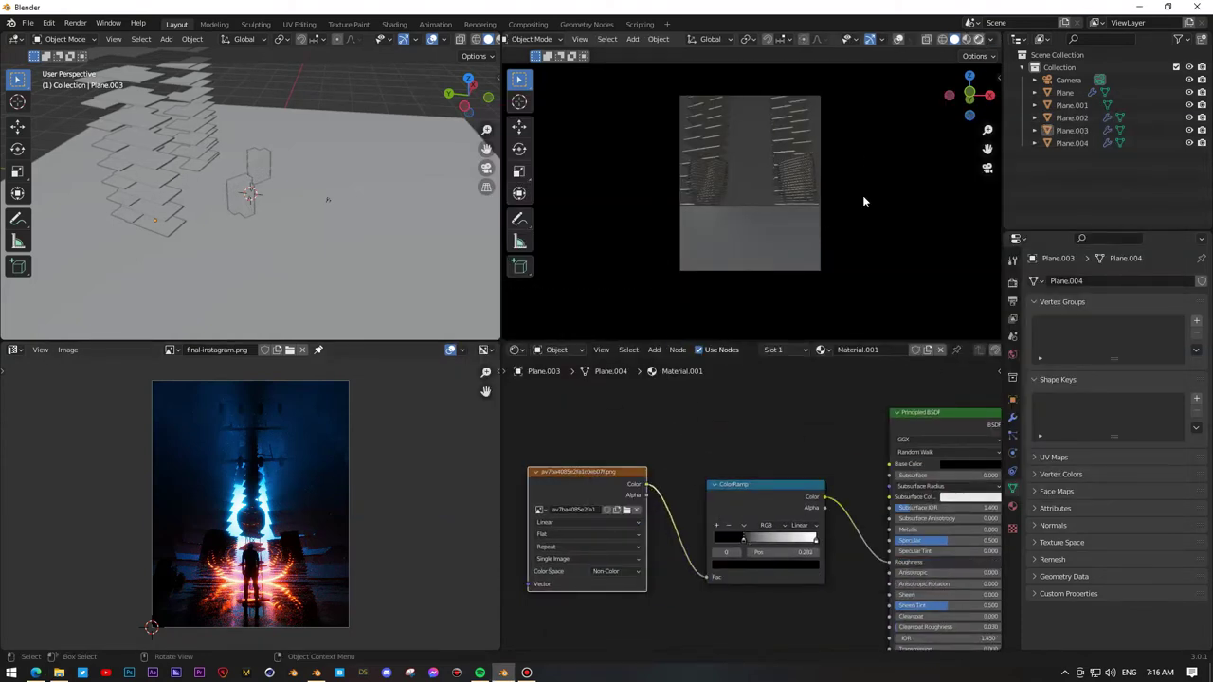
click(1012, 282)
middle_drag(951, 377, 940, 377)
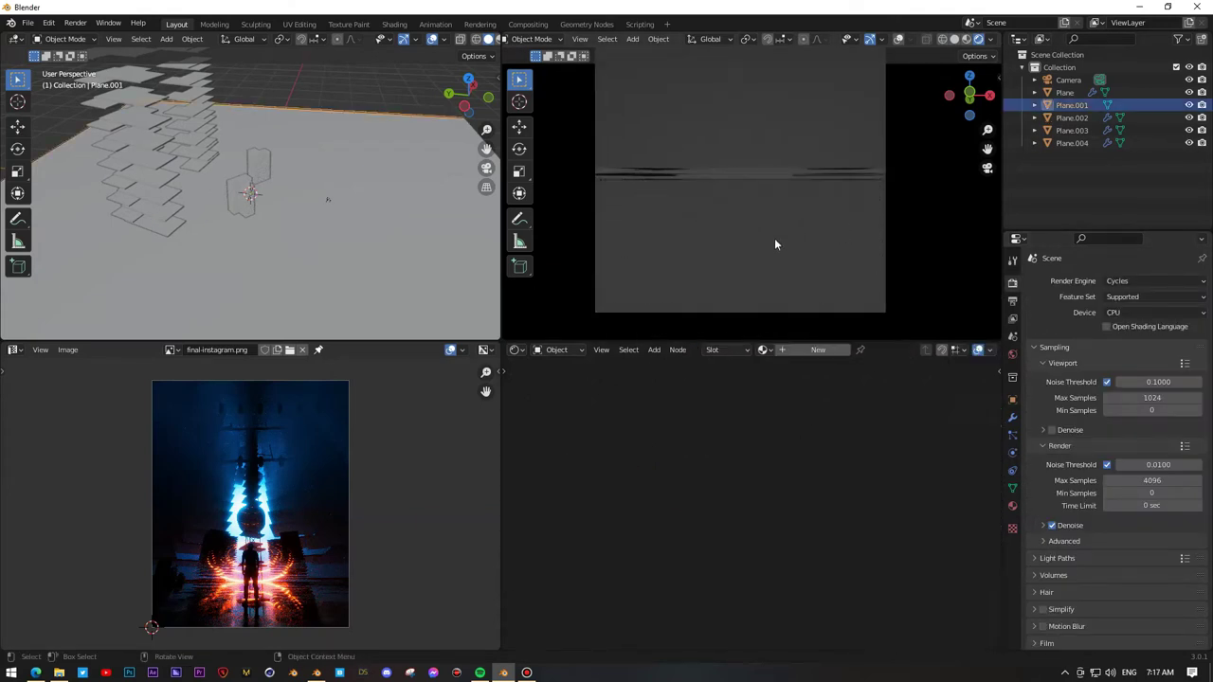
scroll(267, 233, down, 3)
Step: Select the floor plane and show its roughness texture in the image viewer
scroll(749, 538, down, 2)
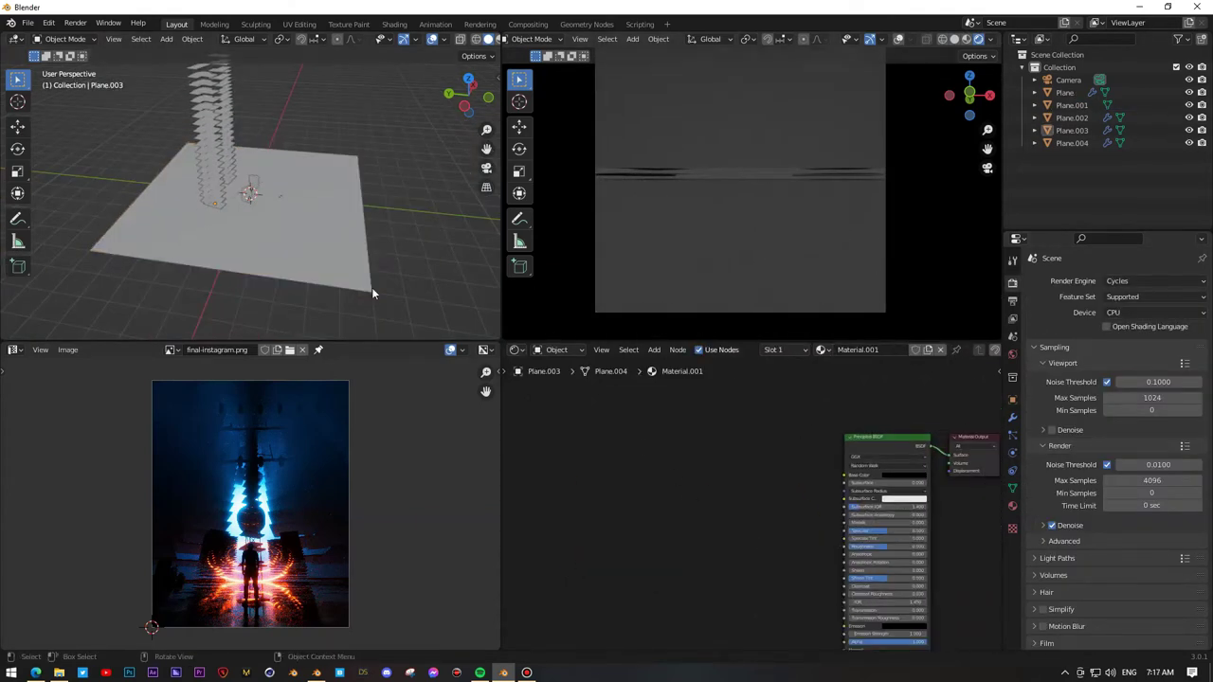
click(1072, 105)
scroll(634, 519, up, 3)
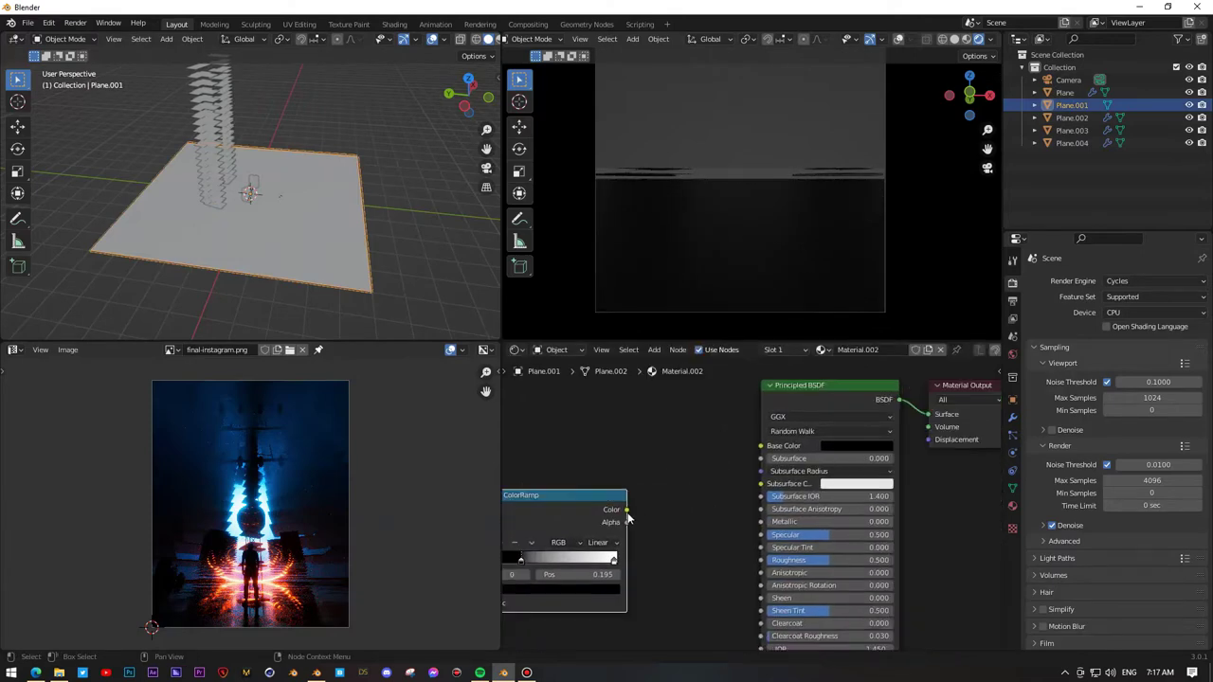
ctrl+scroll(704, 521, up, 3)
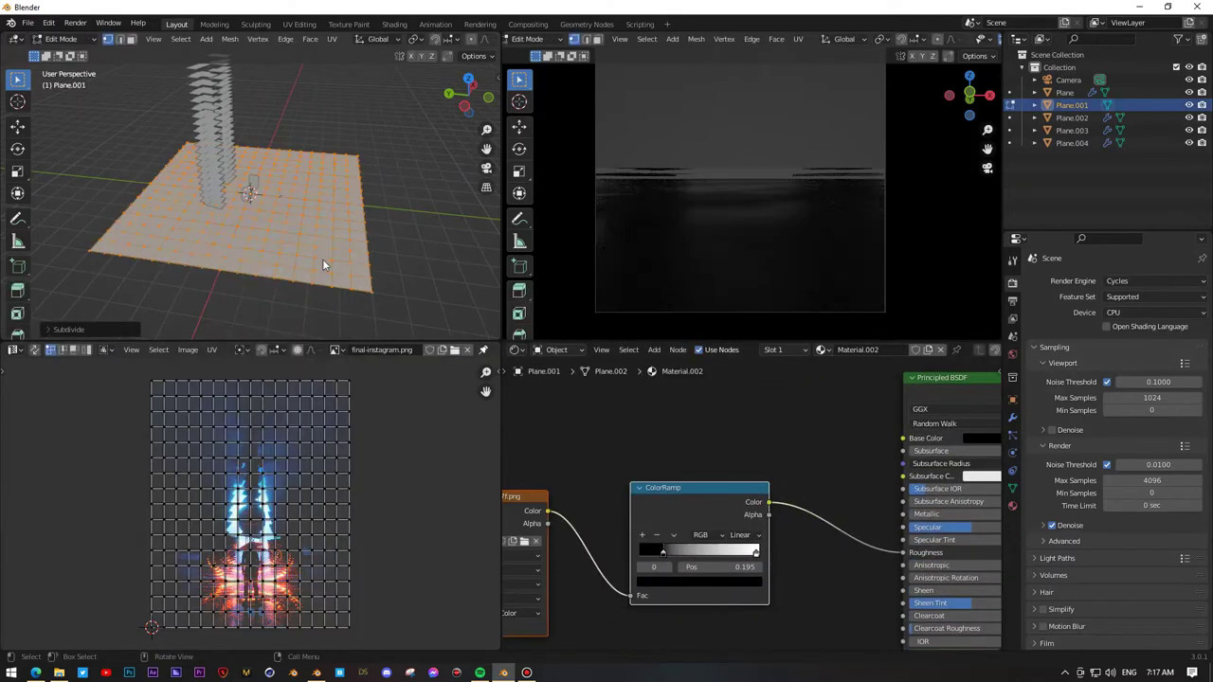
ctrl+scroll(596, 545, up, 2)
click(171, 349)
click(227, 379)
Step: Scale up the floor's UVs to tile the texture finer and move the ColorRamp black stop for contrast
key(Tab)
key(s)
click(196, 433)
key(Tab)
ctrl+scroll(663, 531, down, 3)
ctrl+scroll(664, 531, up, 1)
drag(664, 536, 692, 542)
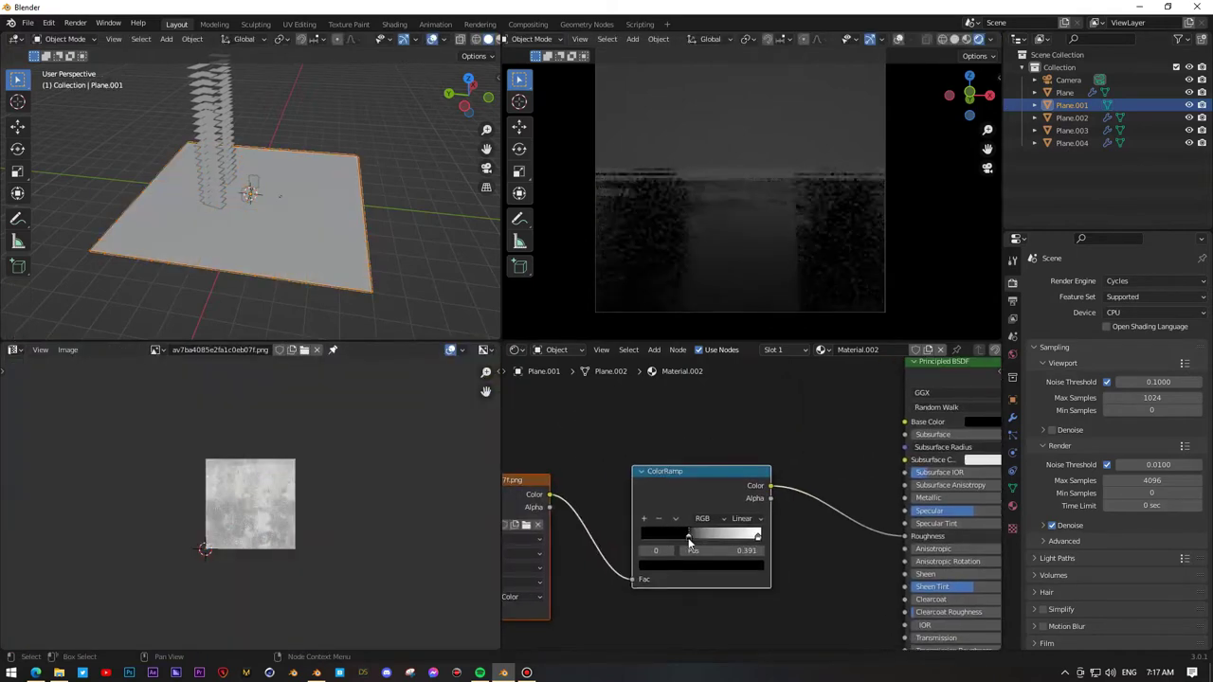
Step: Show final-instagram.png again and limit the preview render to the tower area
click(156, 350)
click(237, 385)
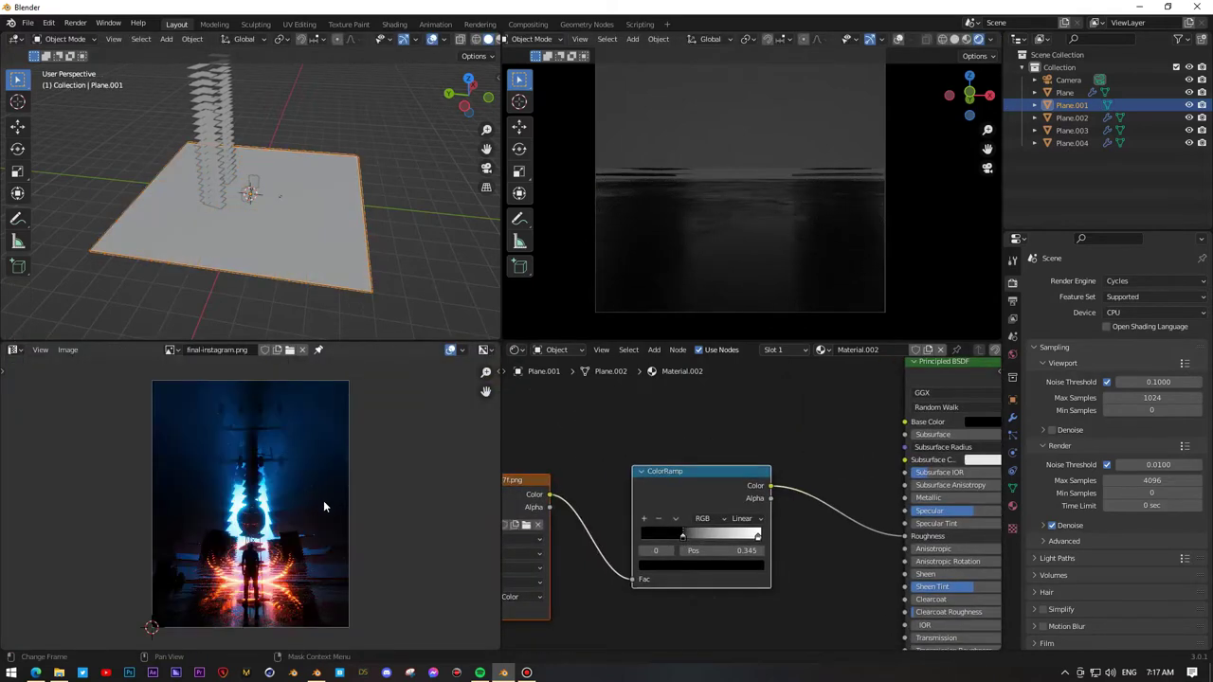
key(ctrl+alt+b)
key(ctrl+b)
drag(835, 85, 836, 87)
Step: Build tower material P with ColorRamp-driven roughness on Plane.003 and assign it to Plane.002
click(816, 426)
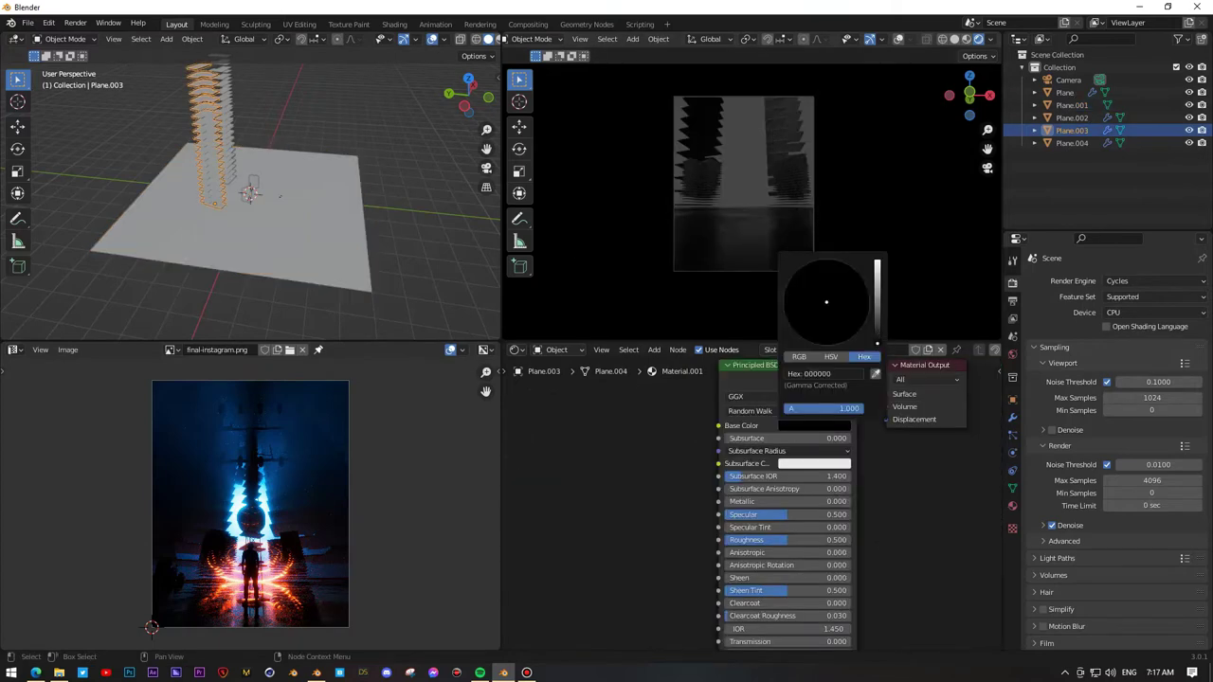
key(ctrl+z)
key(ctrl+shift+z)
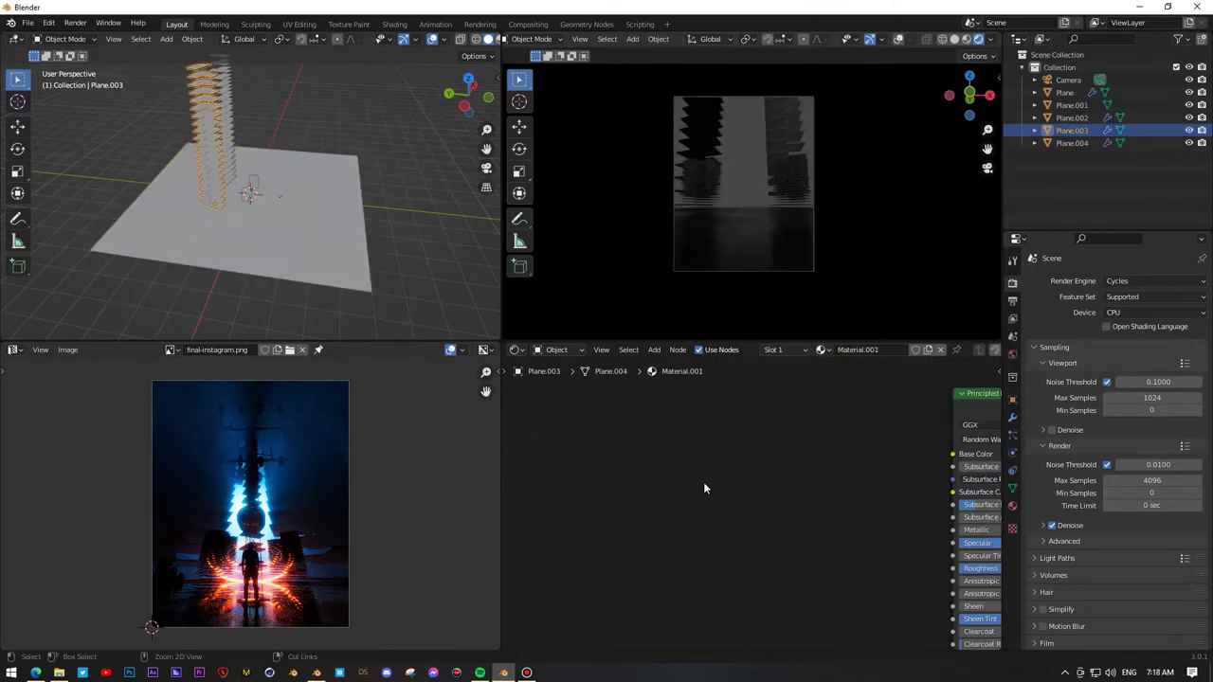
drag(891, 481, 888, 474)
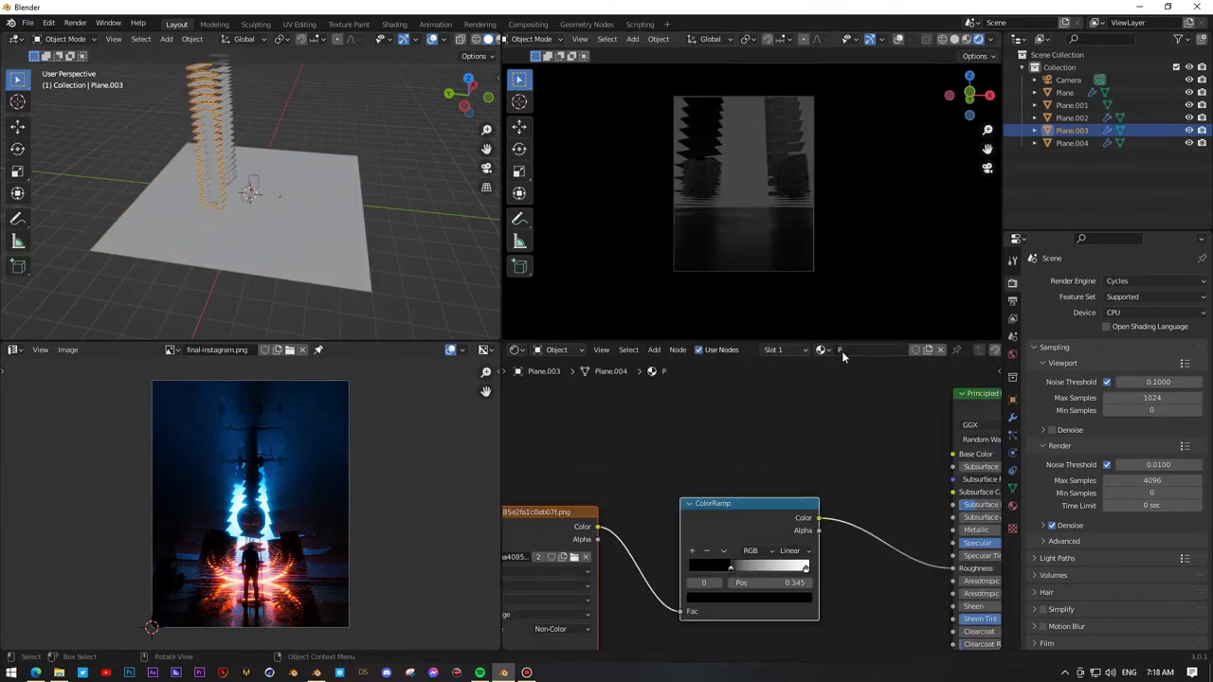
key(ctrl+z)
key(ctrl+z)
key(ctrl+z)
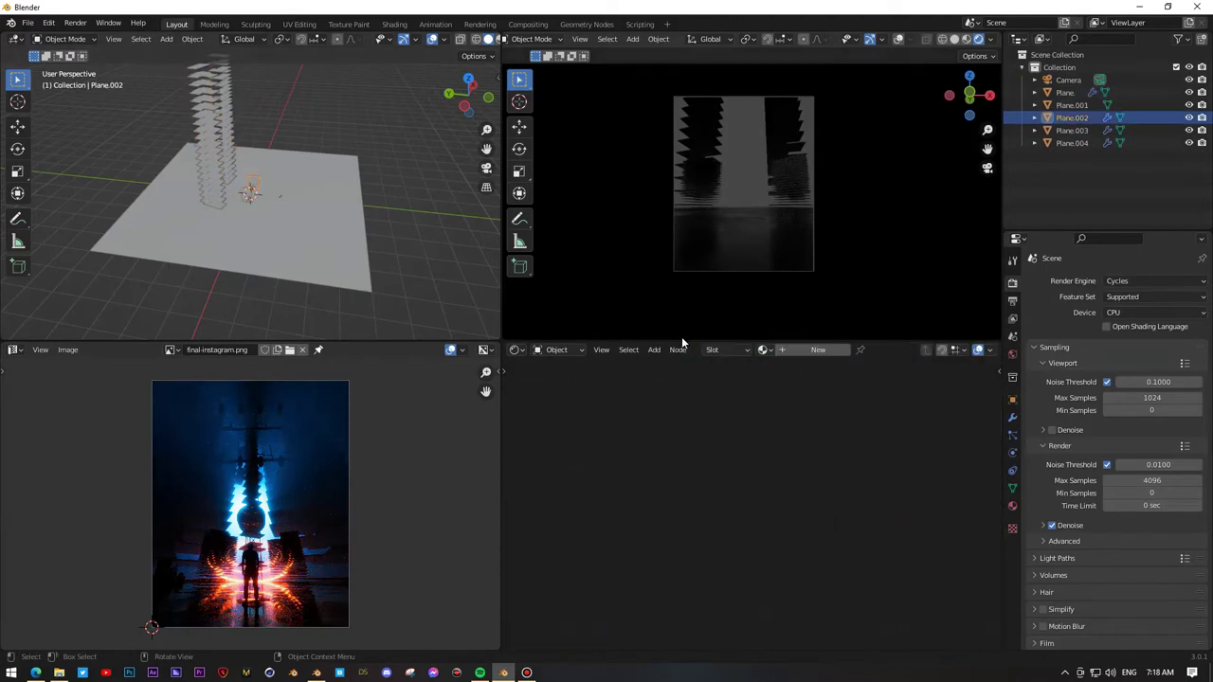
click(763, 350)
click(781, 375)
Step: Make the world background black and add an Area light
click(1013, 353)
click(1147, 360)
click(1180, 277)
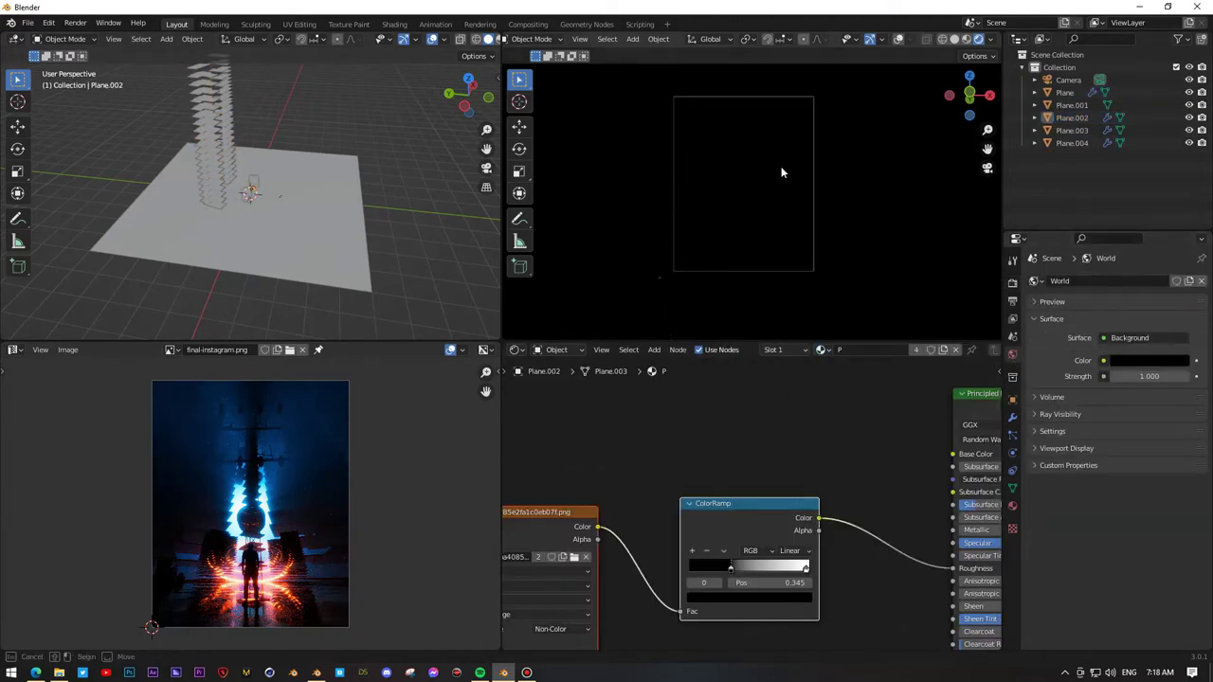
key(shift+a)
click(398, 285)
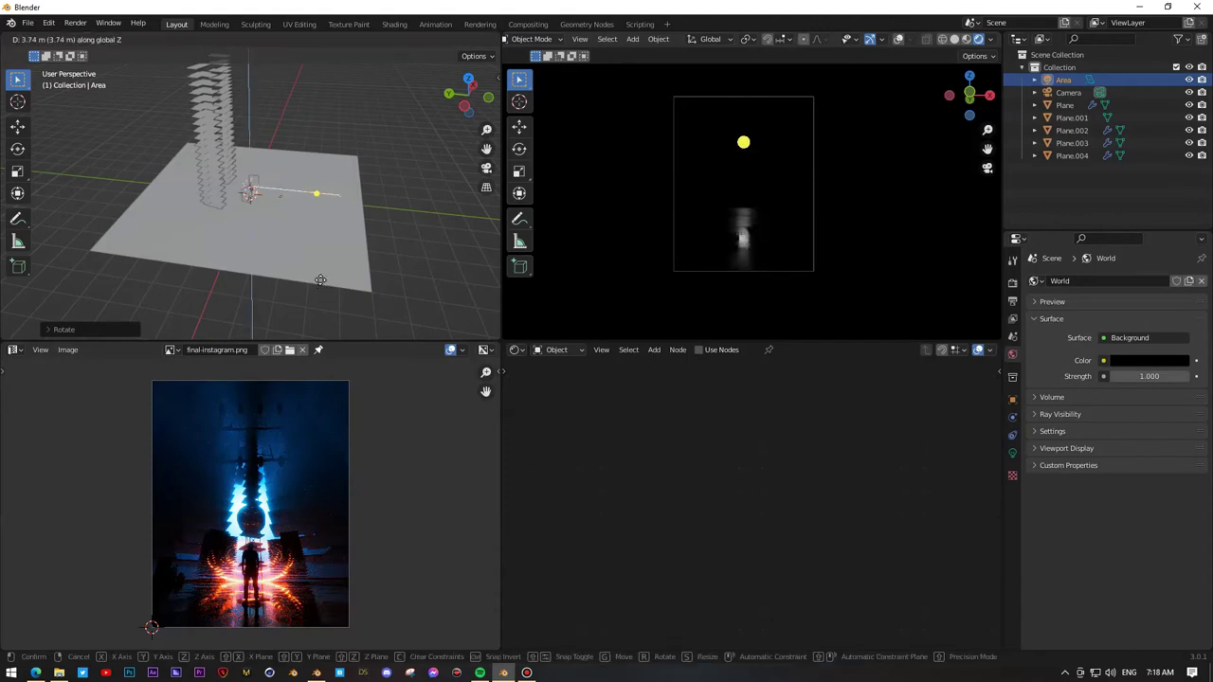
Step: Raise the area light's power to 50 MW and aim it toward the towers
click(321, 281)
click(1012, 453)
key(Return)
drag(317, 192, 170, 93)
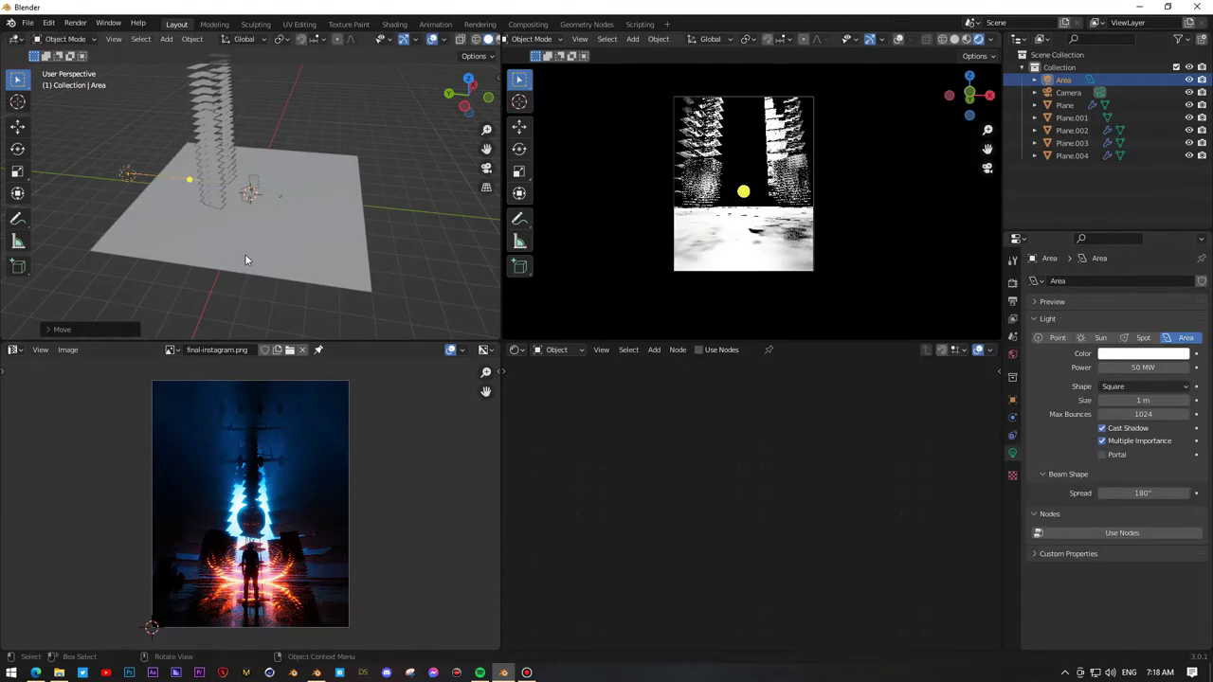
Step: Add a cube, scale it up to enclose the whole scene, and display it as bounds
key(shift+a)
click(799, 164)
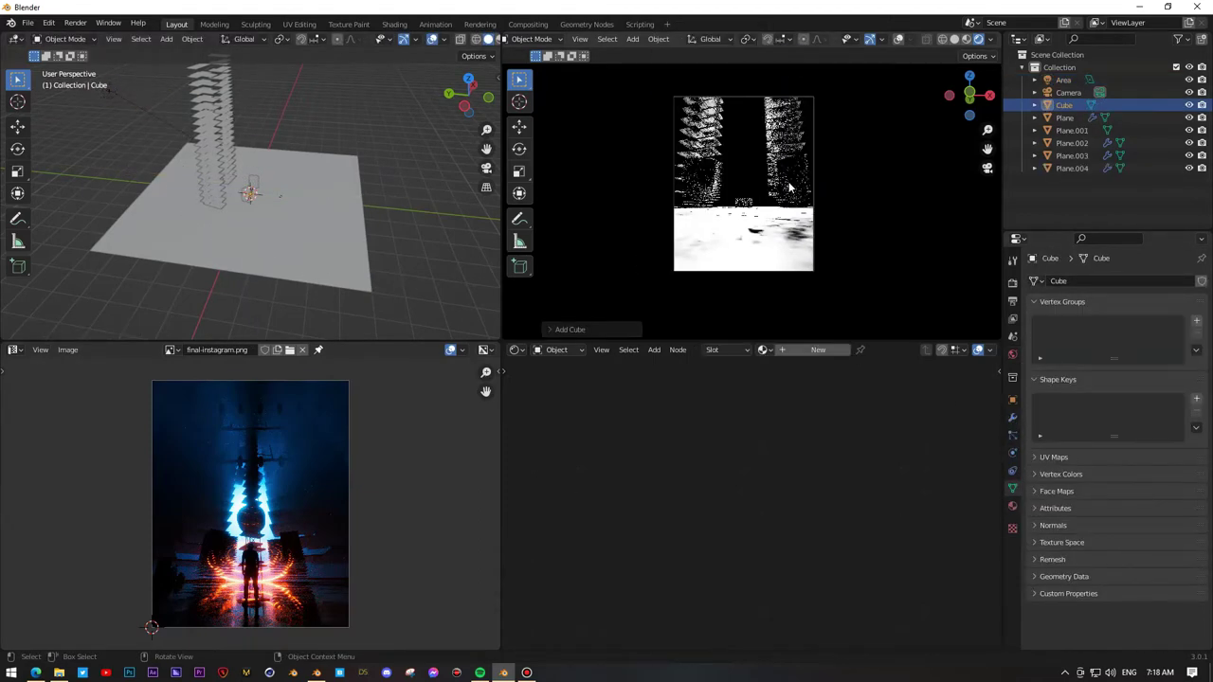
key(s)
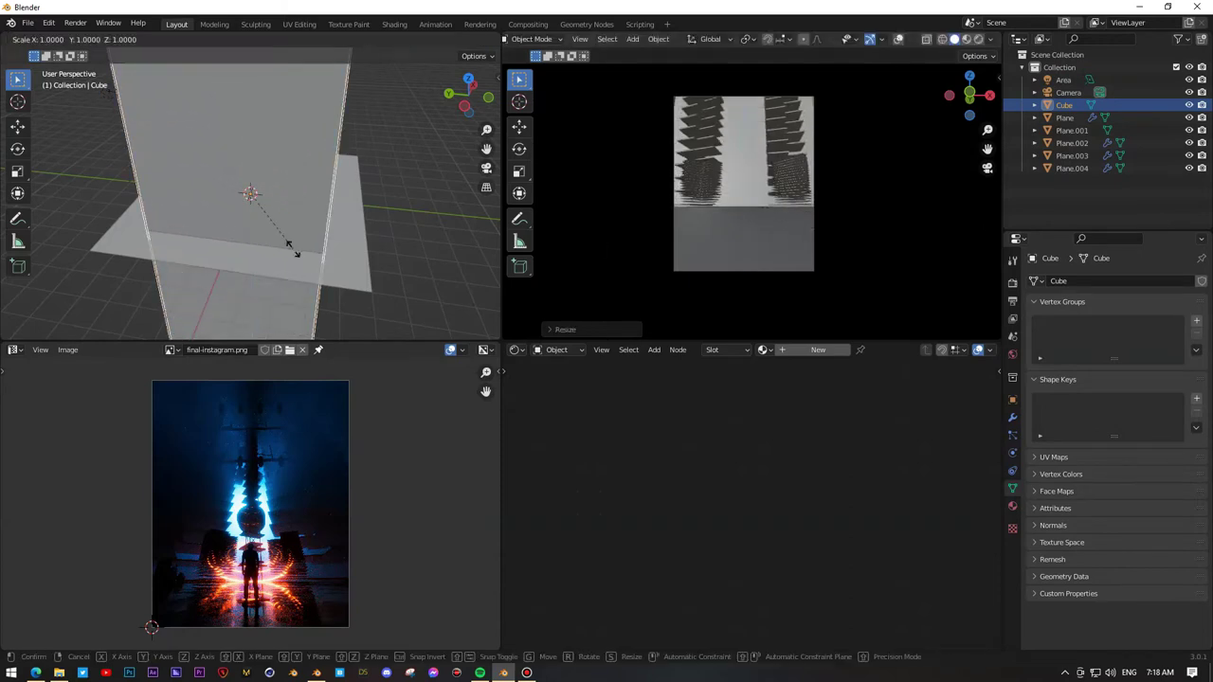
key(x)
click(408, 261)
click(1013, 399)
click(1145, 587)
click(1133, 549)
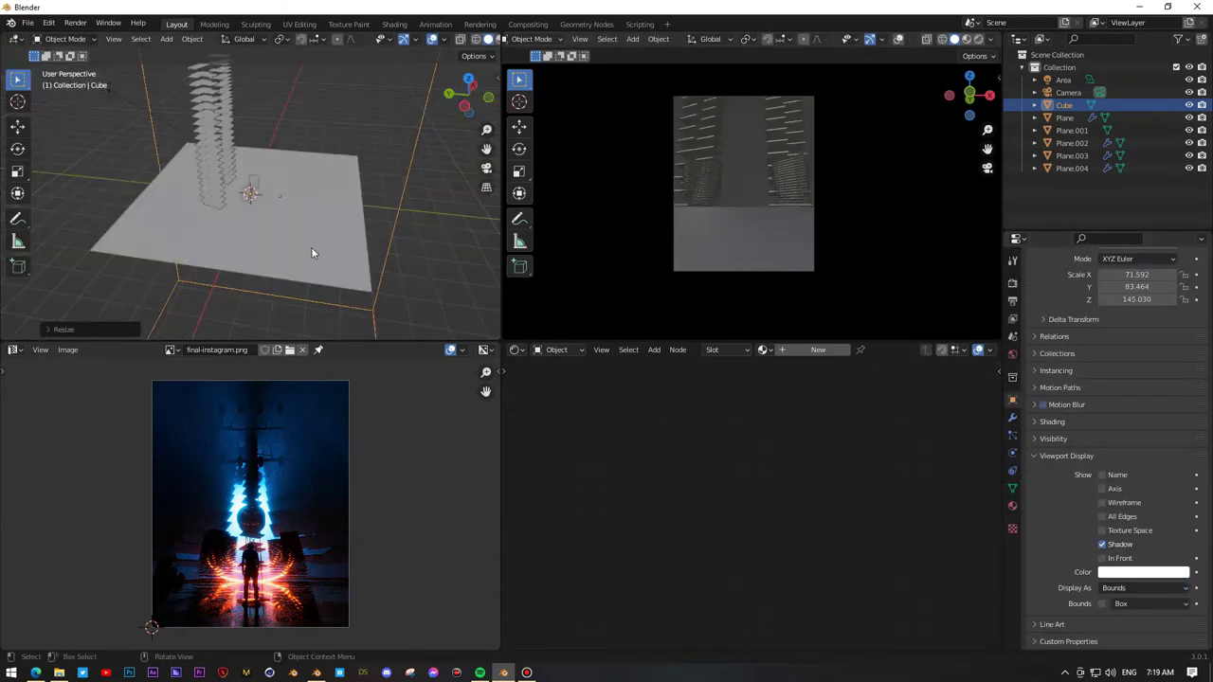
scroll(284, 237, down, 3)
Step: Give the cube a new Volume Scatter material, then select the area light
click(818, 350)
key(x)
key(shift+a)
text(scat)
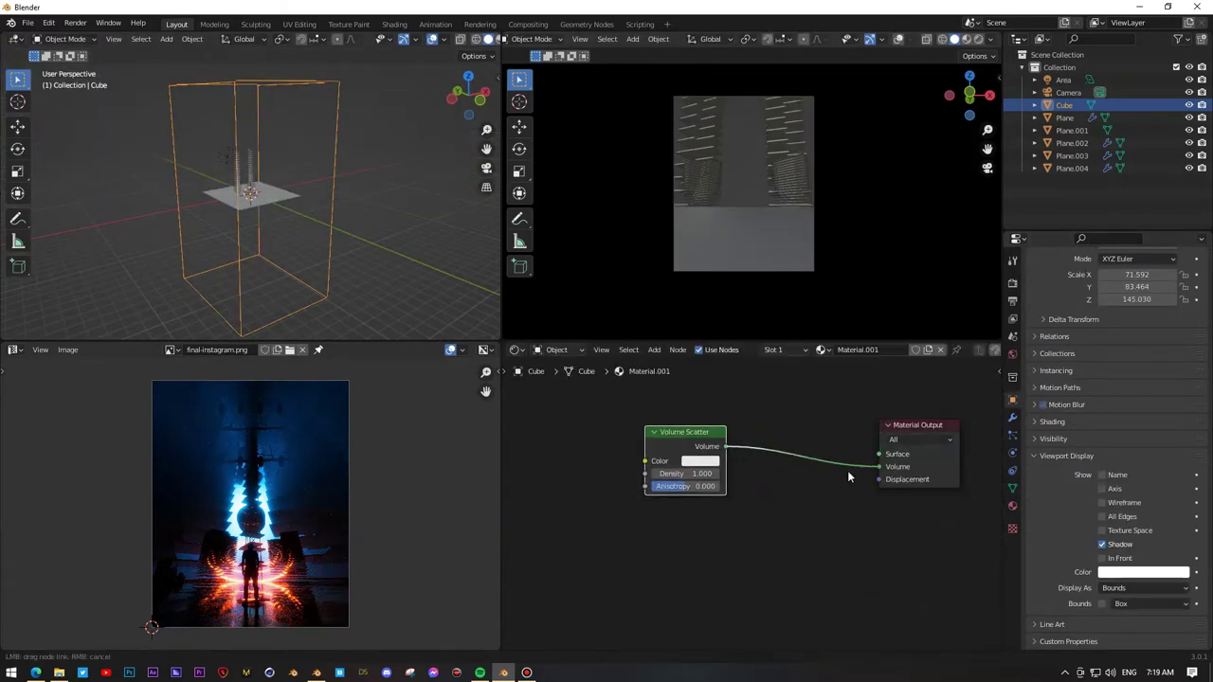
click(226, 158)
click(1013, 453)
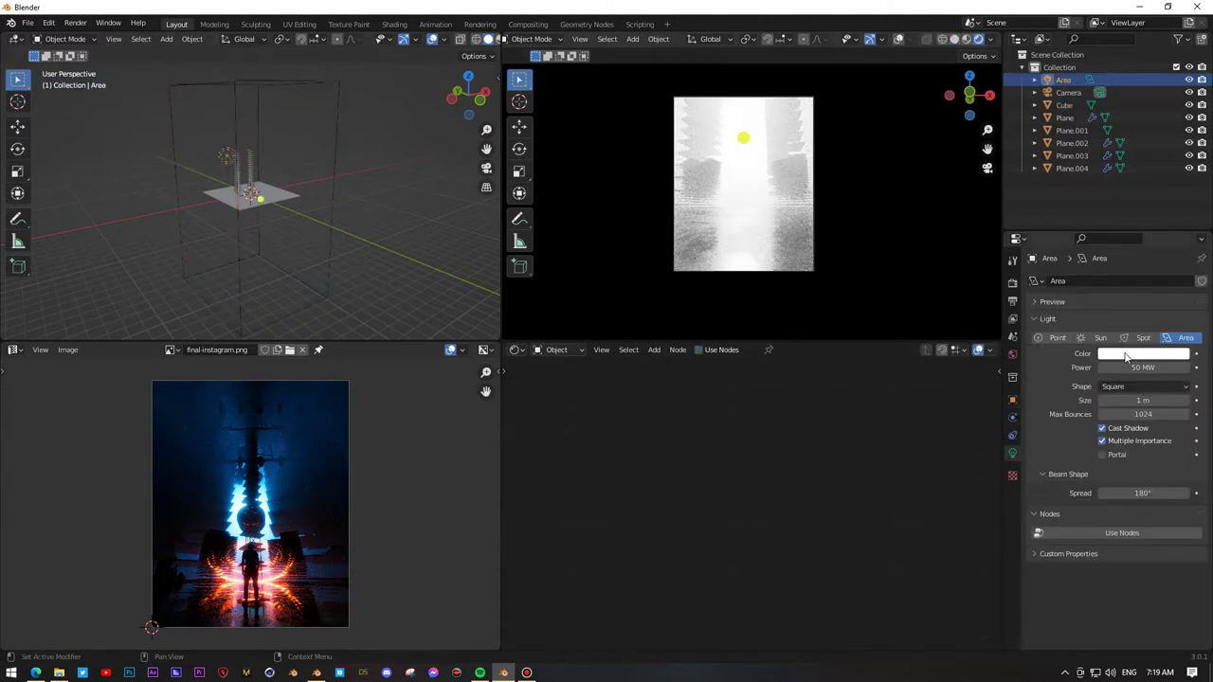
Step: Set the area light's colour to hex 3DA7E6
click(1143, 354)
click(1165, 291)
click(1115, 311)
text(3DA7E6)
key(Return)
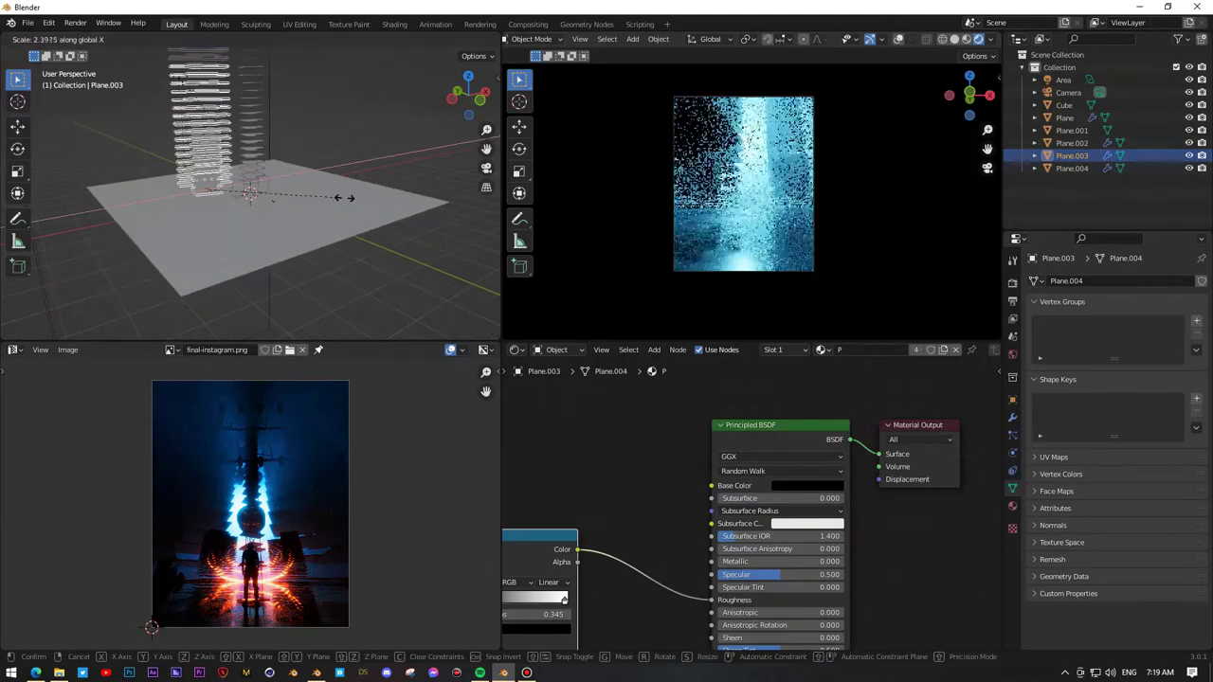
Step: Enlarge the Plane.003 tower stack, move it along Y, and widen it along X
key(s)
click(290, 180)
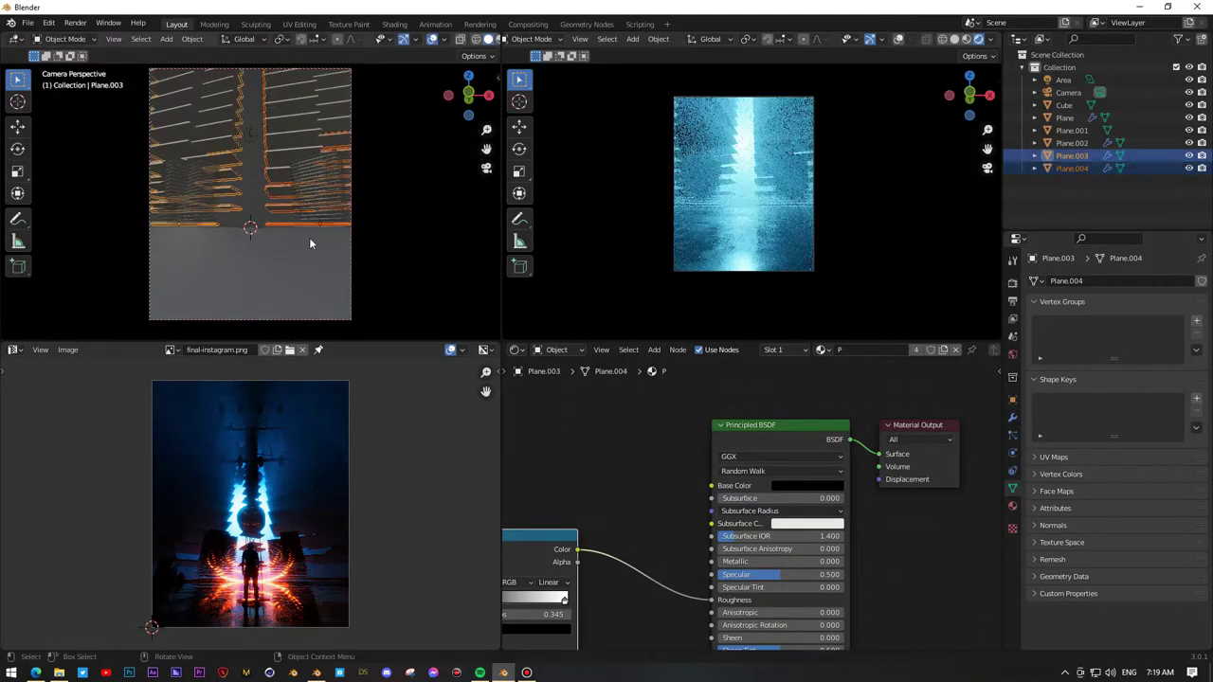
click(304, 225)
key(s)
click(313, 224)
key(s)
key(x)
click(284, 211)
Step: Try a Y-axis scale on Plane.004, cancel it, and select the pasted Antenna_09_A
click(266, 195)
key(s)
key(y)
key(Escape)
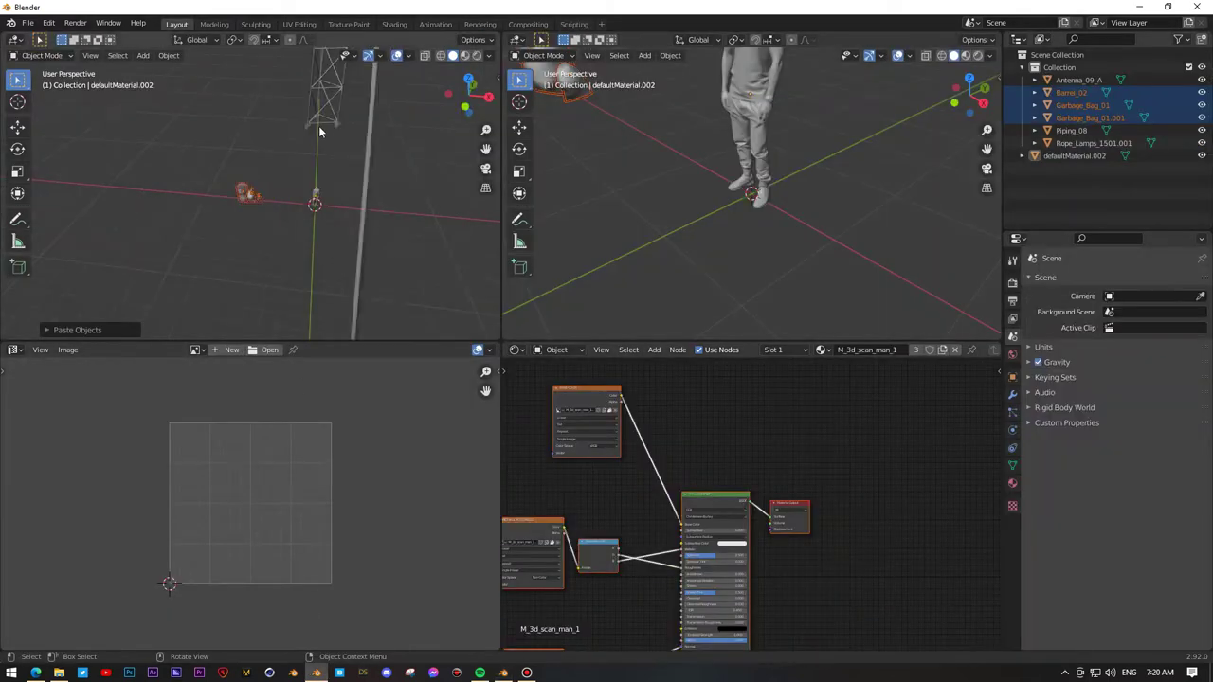
click(319, 131)
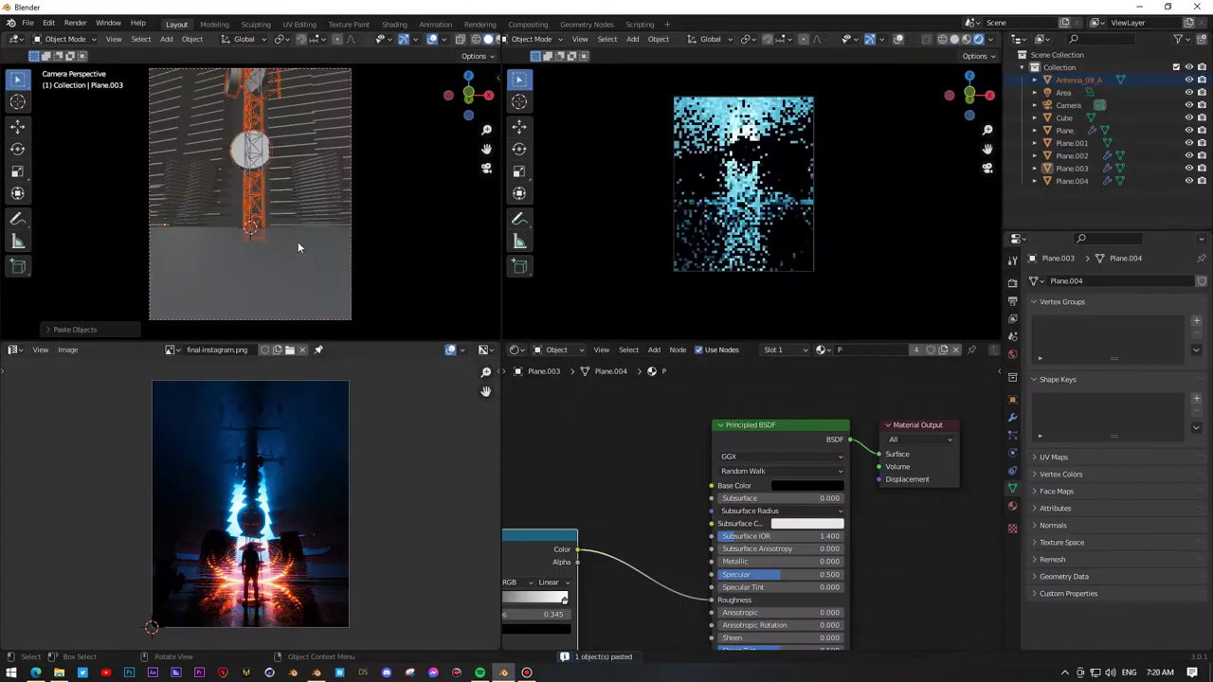
Step: Move the plane stacks along Y and nudge Plane.002 slightly left in the camera view
mouse_move(193, 240)
middle_down()
mouse_move(252, 238)
mouse_move(222, 217)
mouse_move(376, 218)
middle_up()
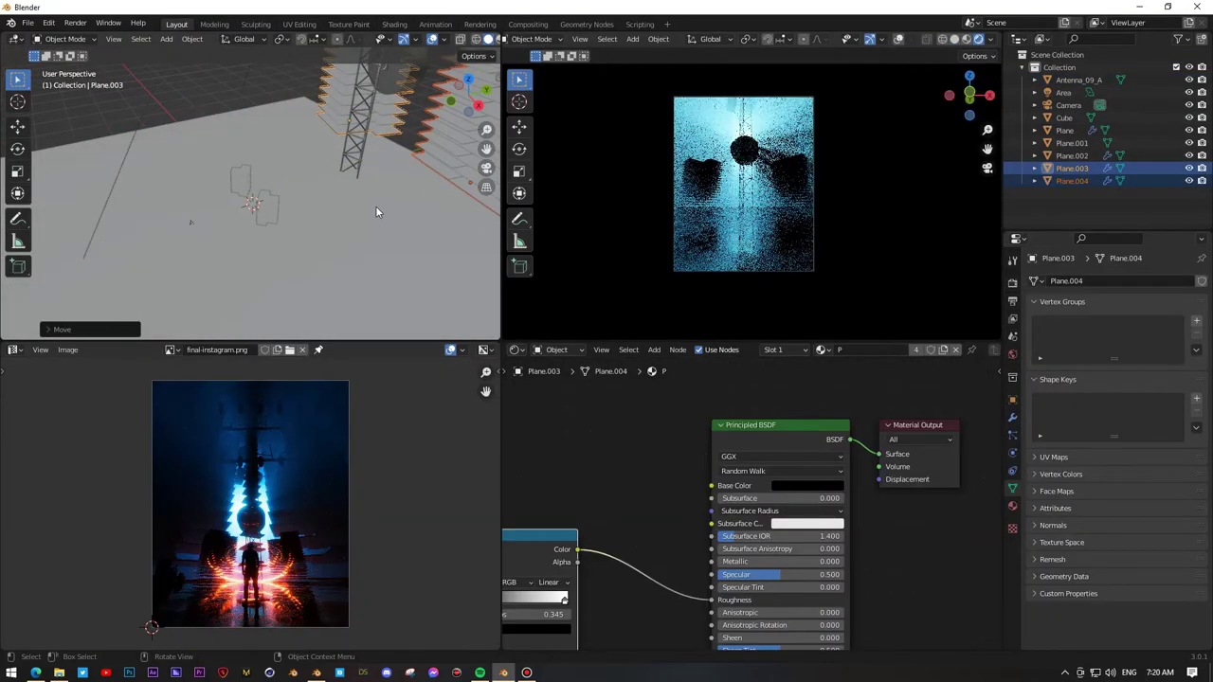
key(KP_0)
key(g)
key(y)
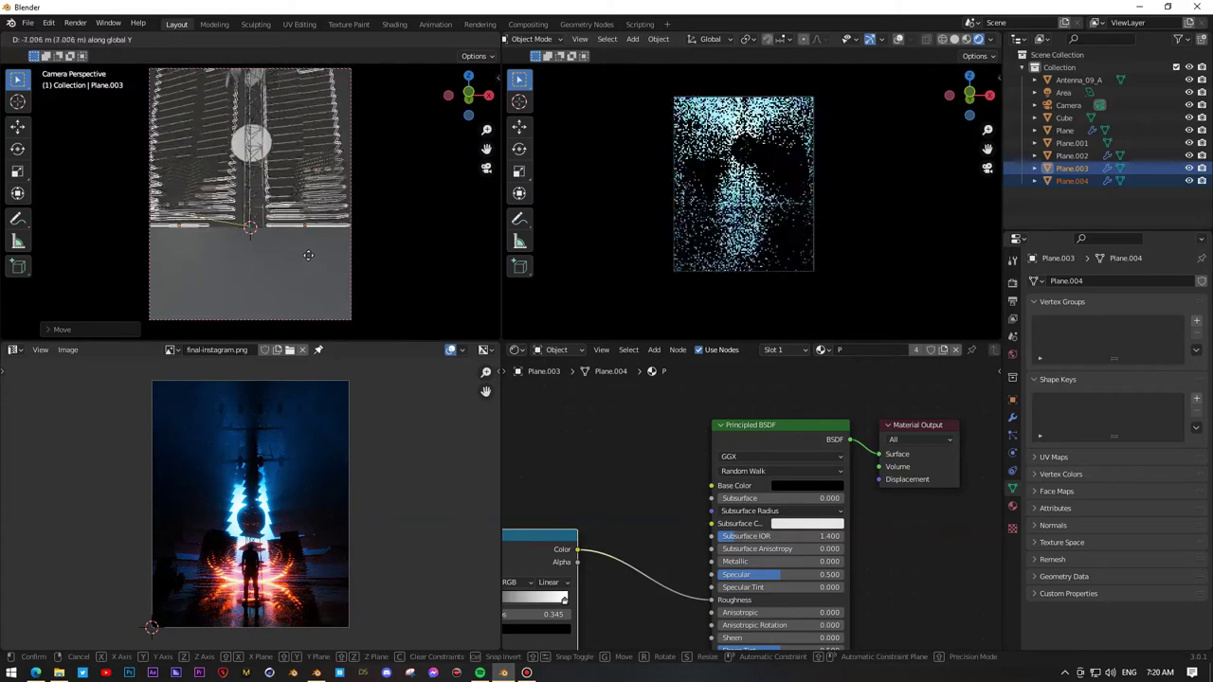
click(313, 275)
click(219, 244)
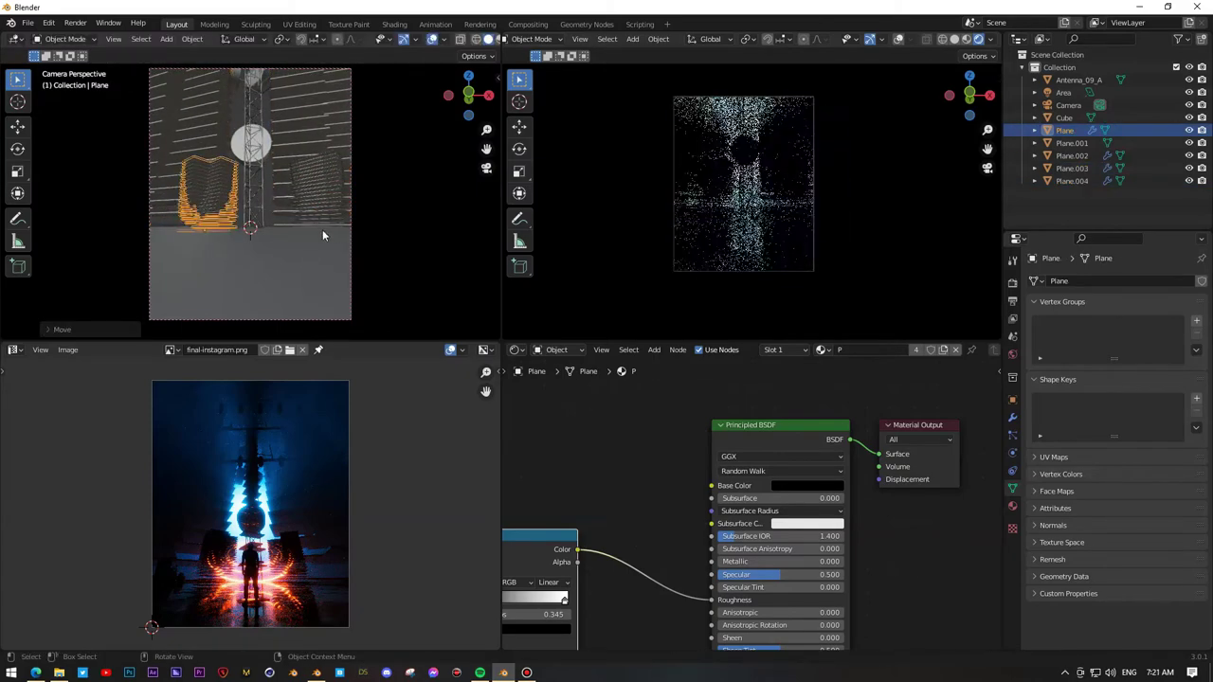
drag(331, 230, 304, 231)
Step: Reposition the area light along Y and reset the render region to the full camera frame
drag(670, 204, 817, 95)
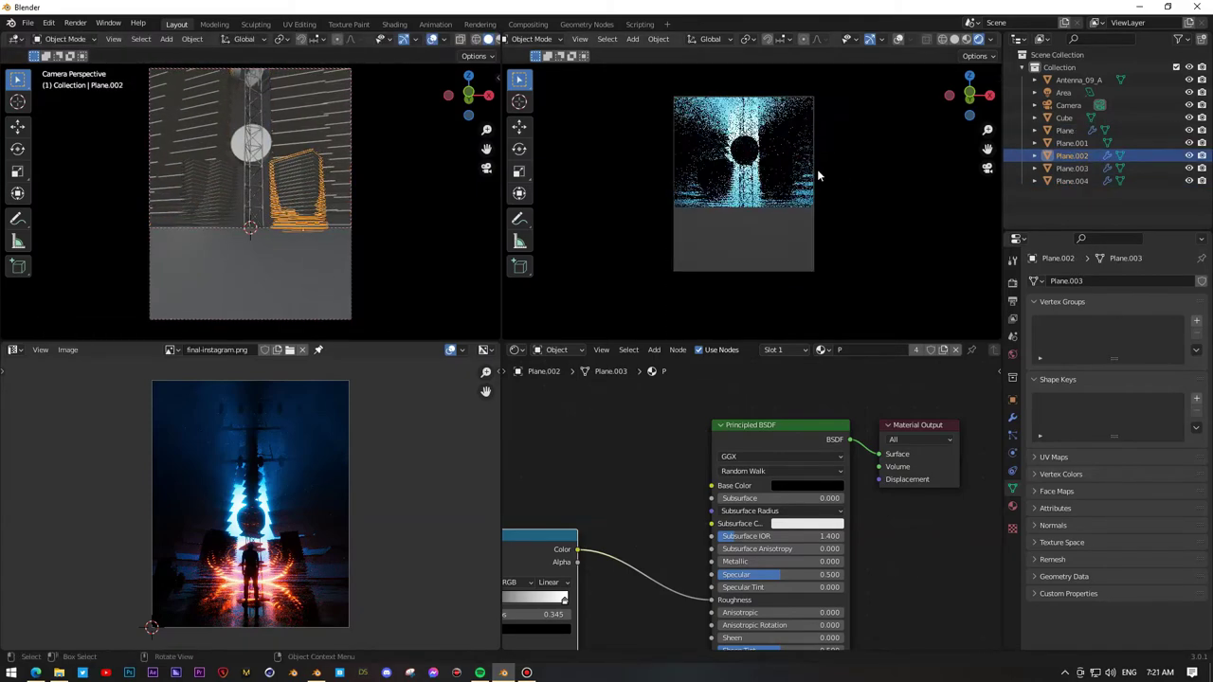
middle_drag(354, 175, 313, 189)
click(1063, 92)
key(KP_Decimal)
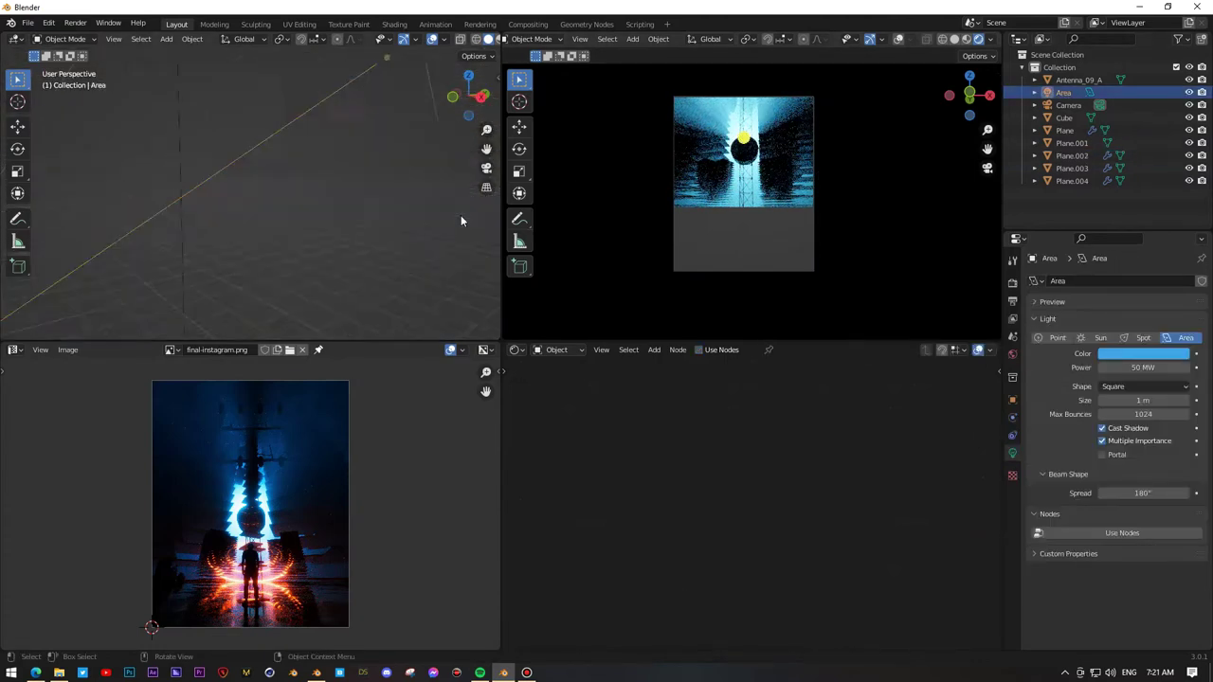
key(g)
key(y)
click(358, 218)
key(ctrl+b)
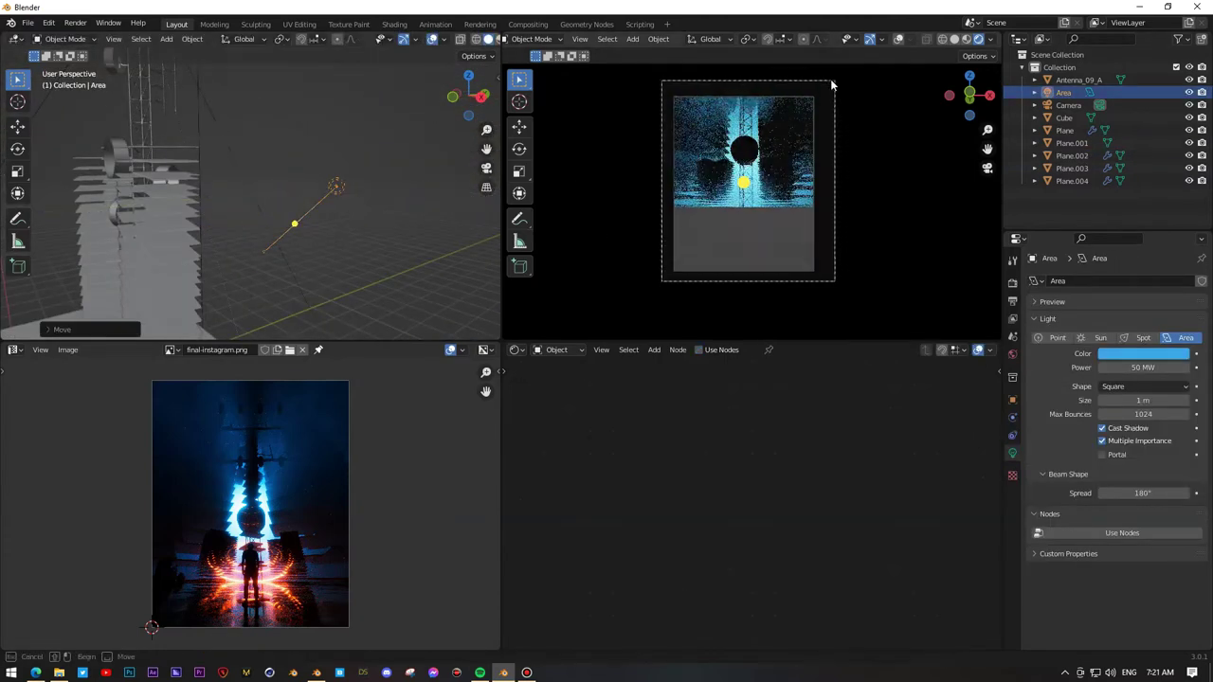
drag(832, 79, 659, 277)
key(KP_0)
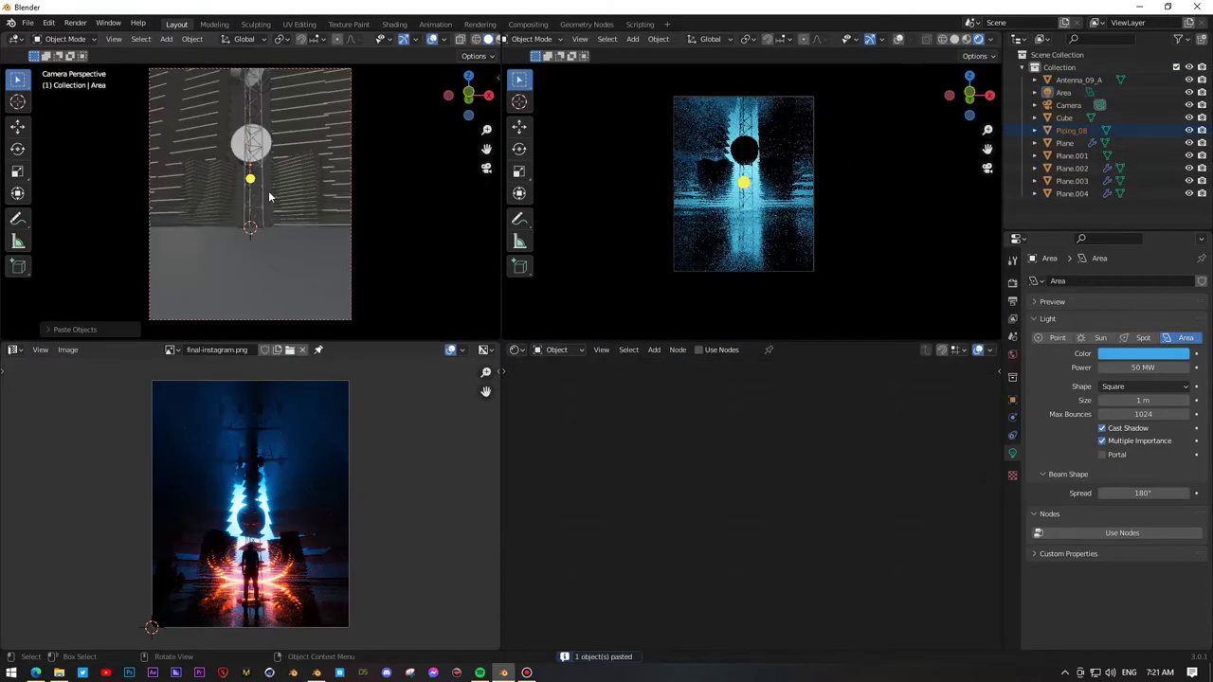
Step: Scale down the pasted objects and move the area light along its height
mouse_move(270, 197)
middle_down()
mouse_move(212, 244)
mouse_move(199, 237)
middle_up()
key(s)
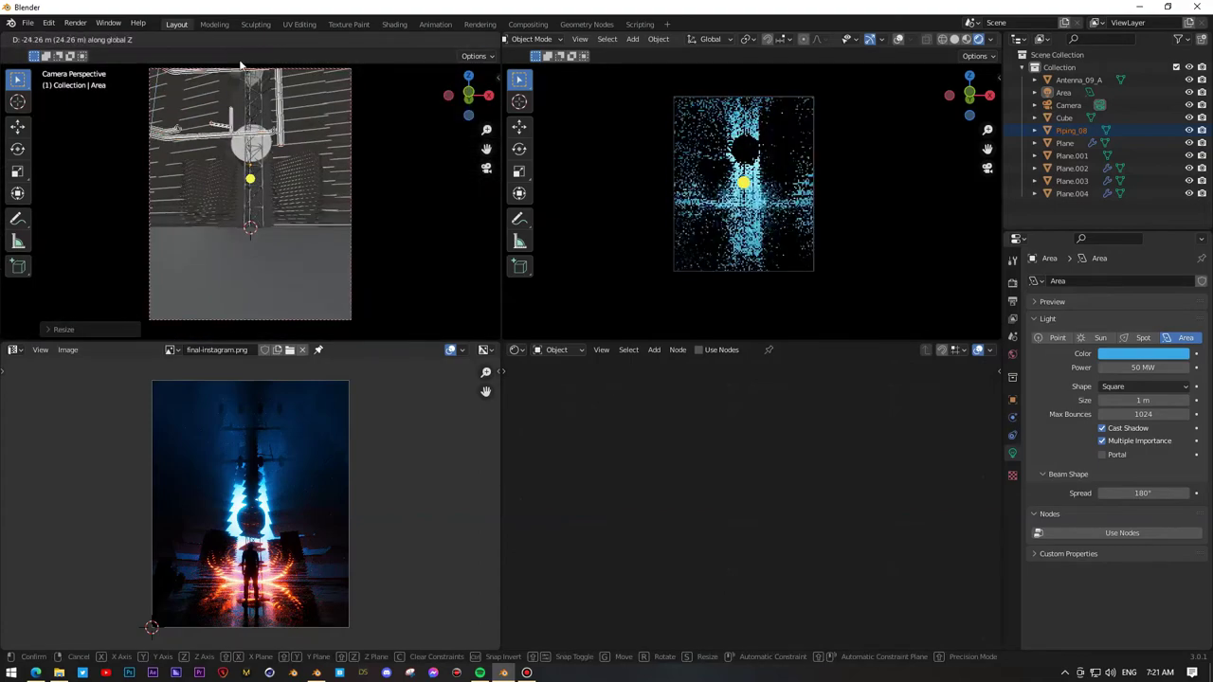
key(g)
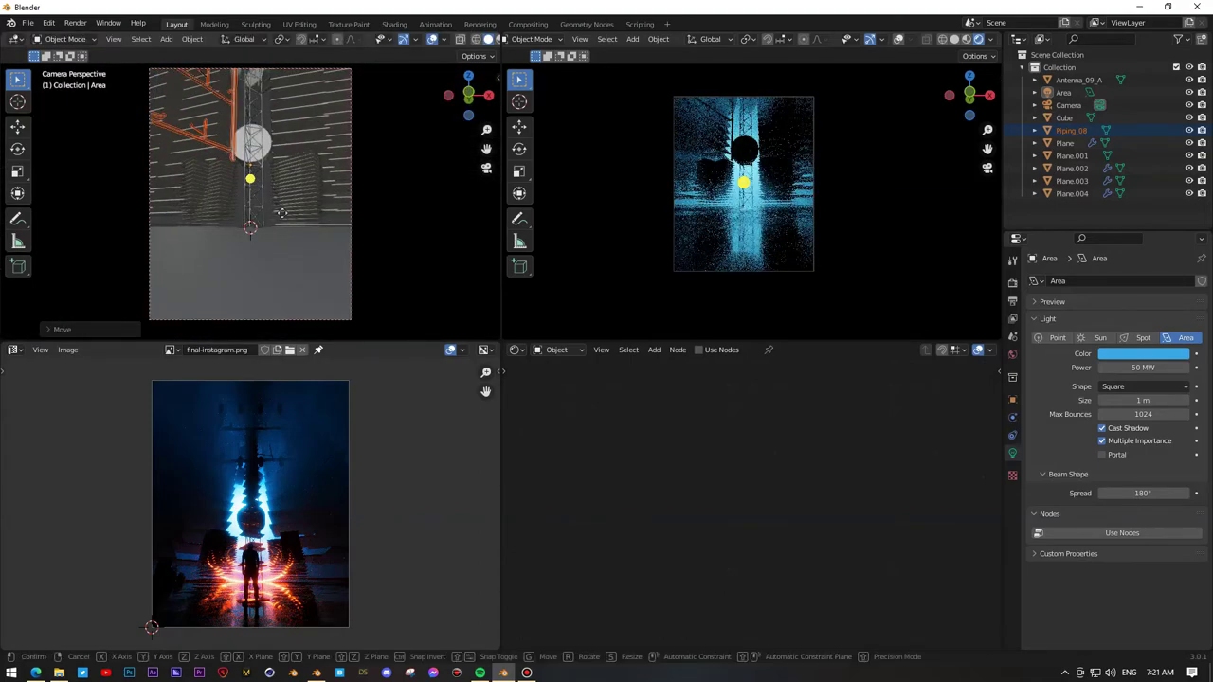
click(732, 149)
Step: Duplicate the orange piping and rotate the copy around the Z axis
key(shift+d)
key(r)
key(z)
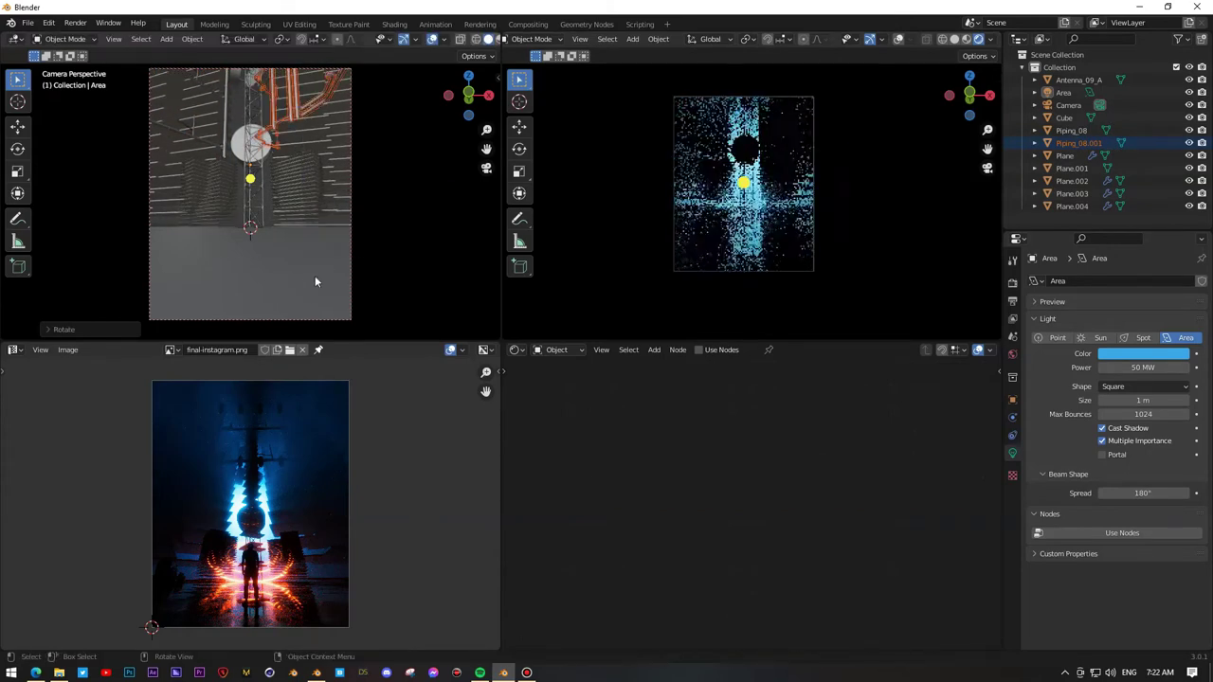
click(675, 303)
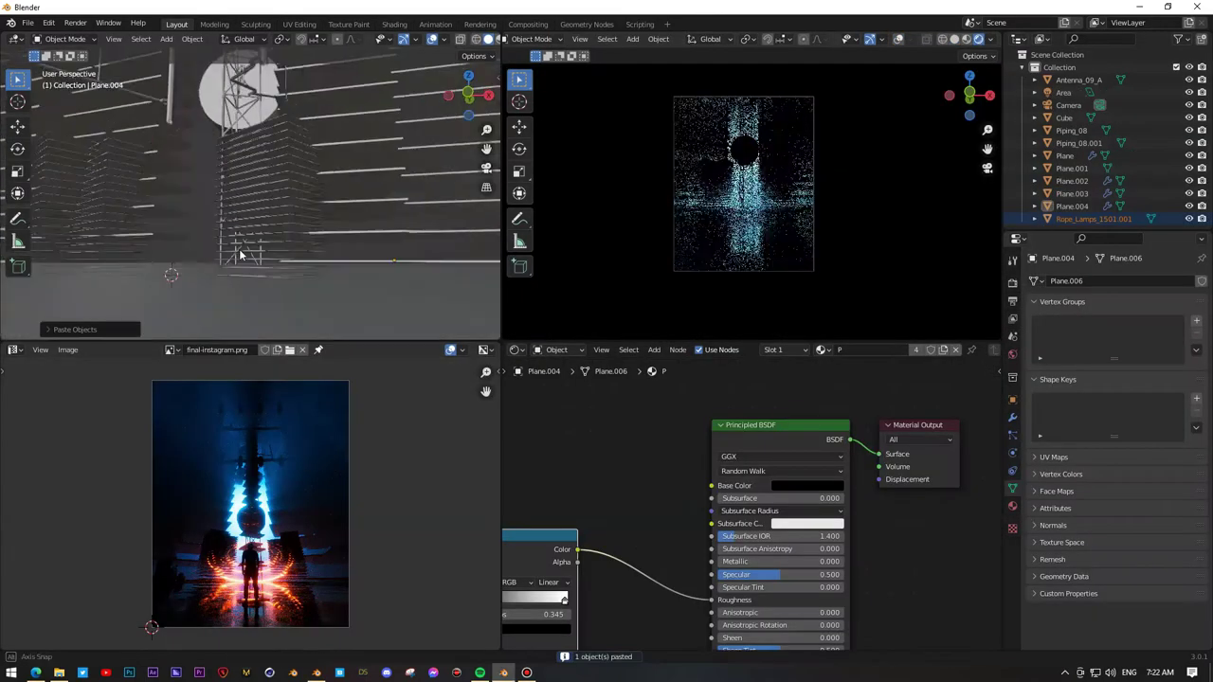
Step: Paste the rope lamps and shrink them into position between the towers
key(ctrl+v)
mouse_move(239, 249)
middle_down()
mouse_move(207, 239)
mouse_move(172, 255)
middle_up()
key(s)
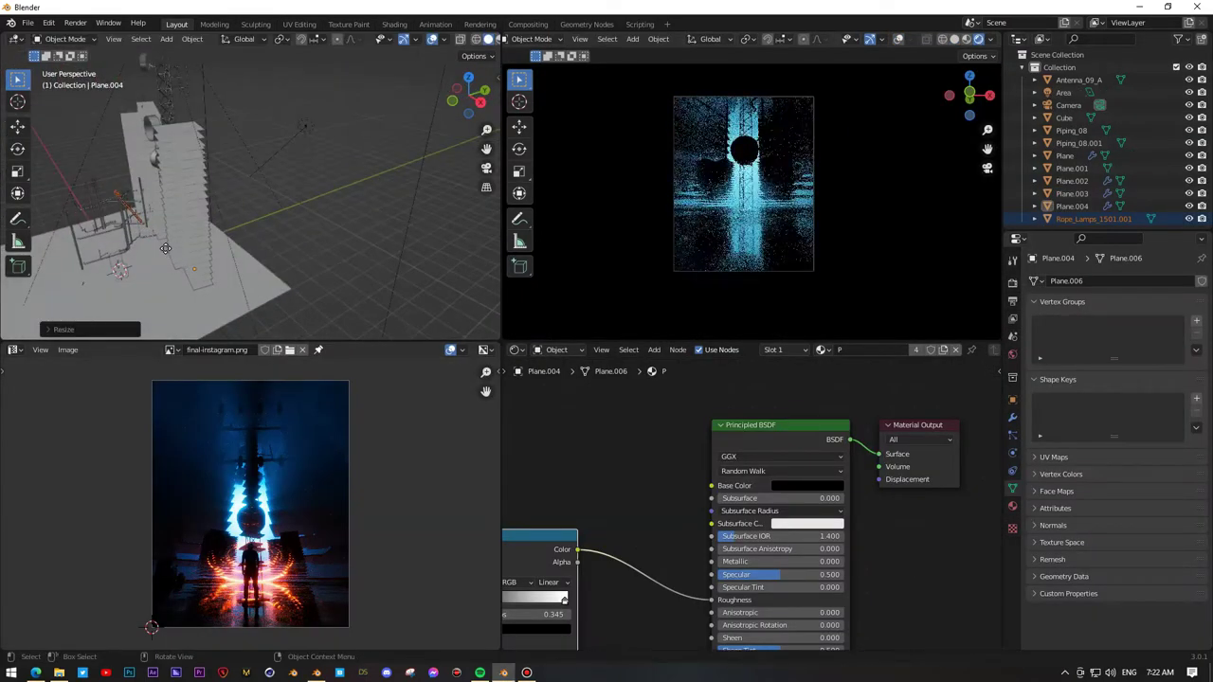
click(191, 246)
key(KP_0)
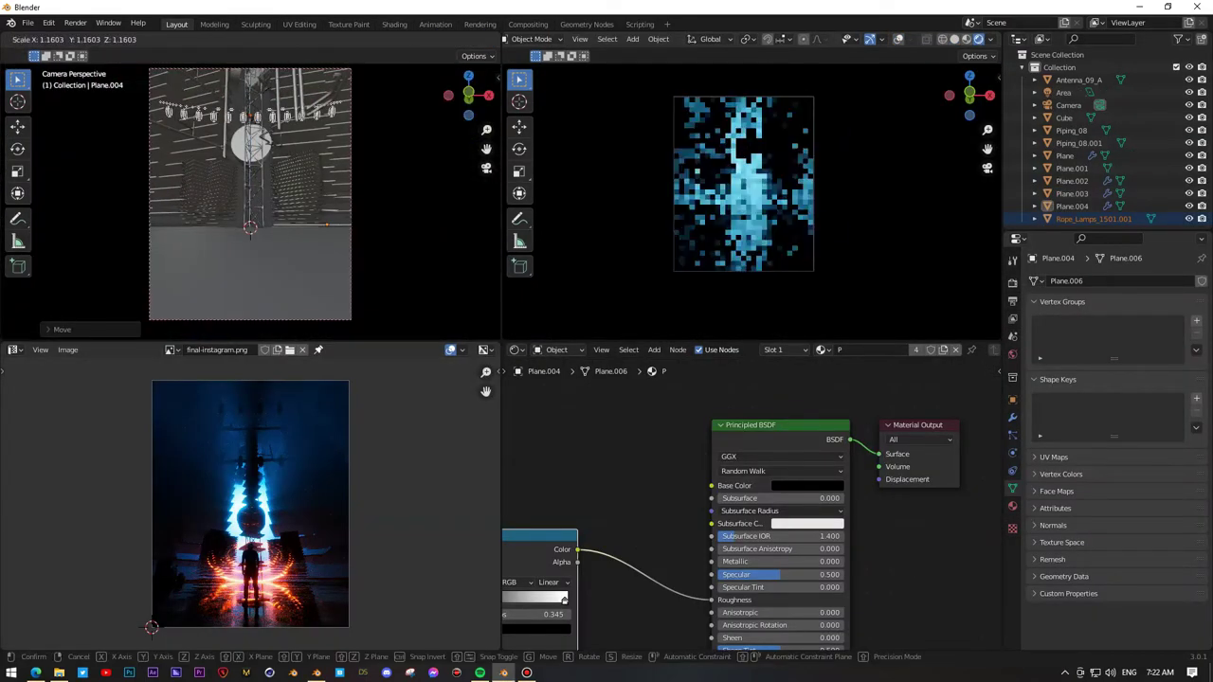
Step: Nudge the camera's position and test a height resize on a plane tower, cancelling it
click(1094, 105)
key(g)
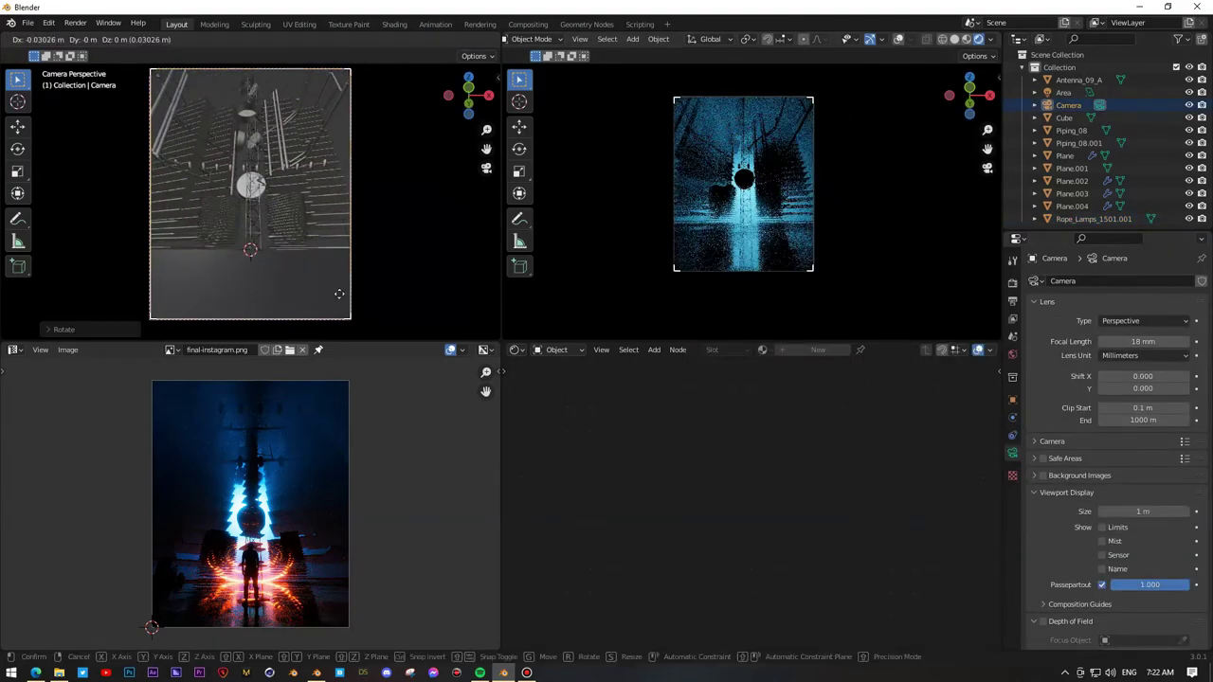
click(344, 284)
click(273, 212)
key(s)
key(z)
right_click(329, 211)
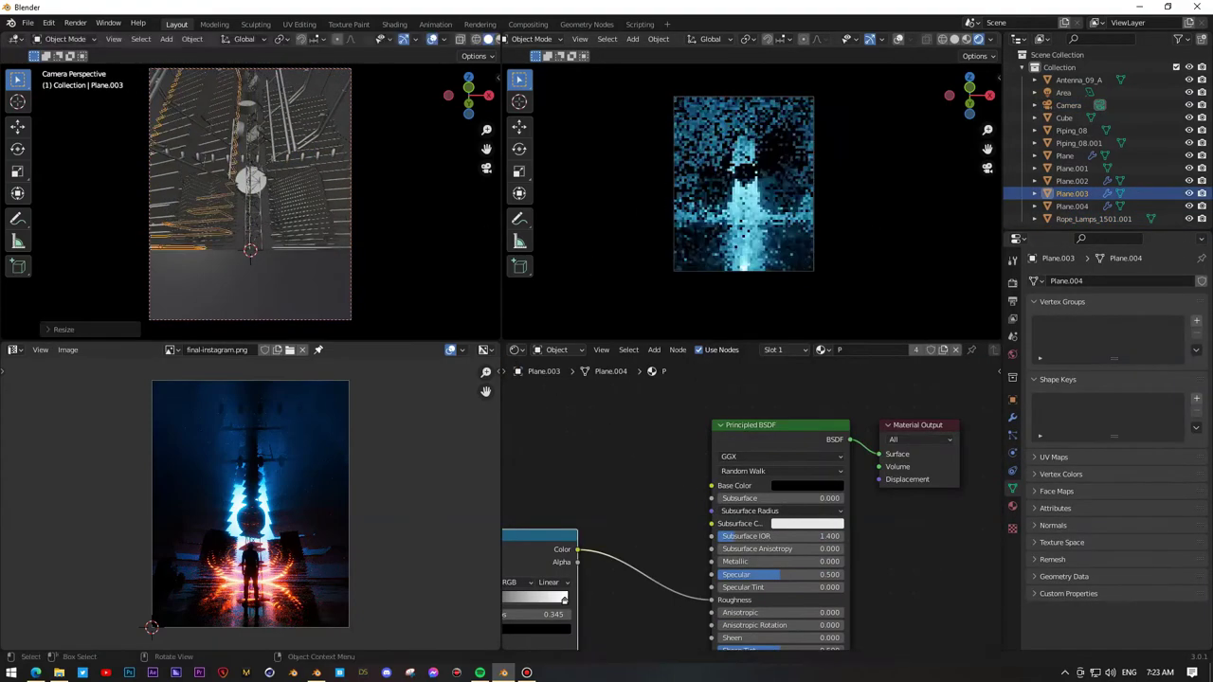
click(334, 174)
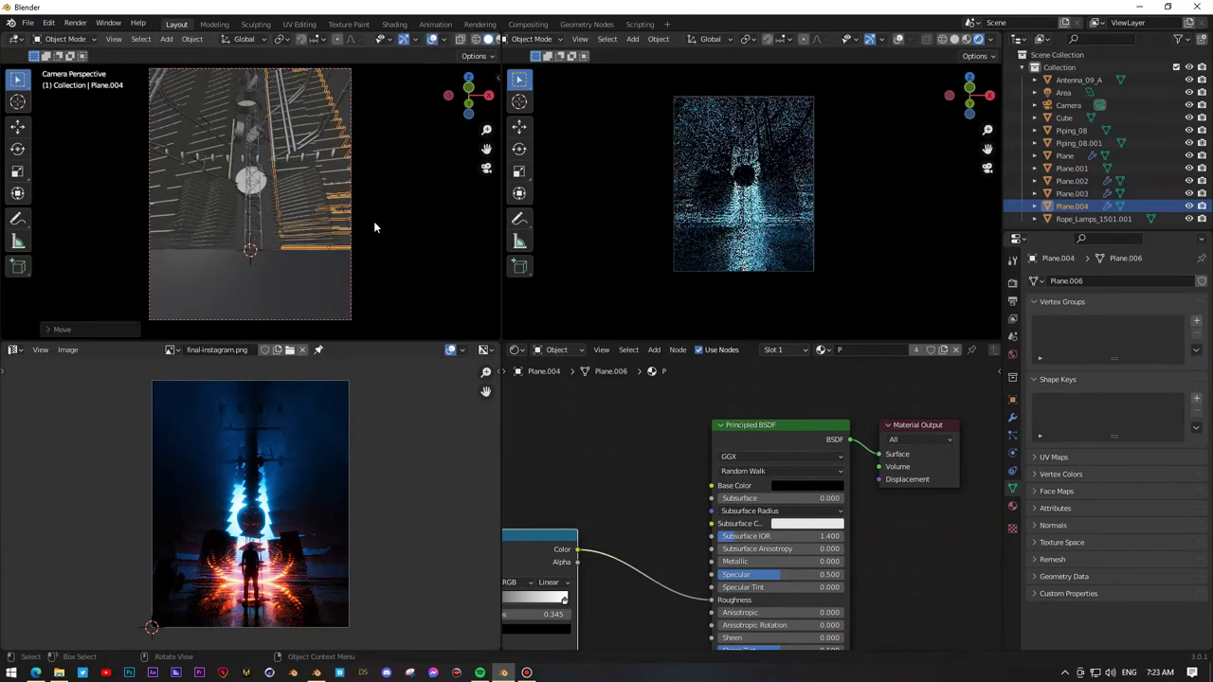
Step: Inspect the piping copy up close and rotate the original piping
click(278, 157)
key(s)
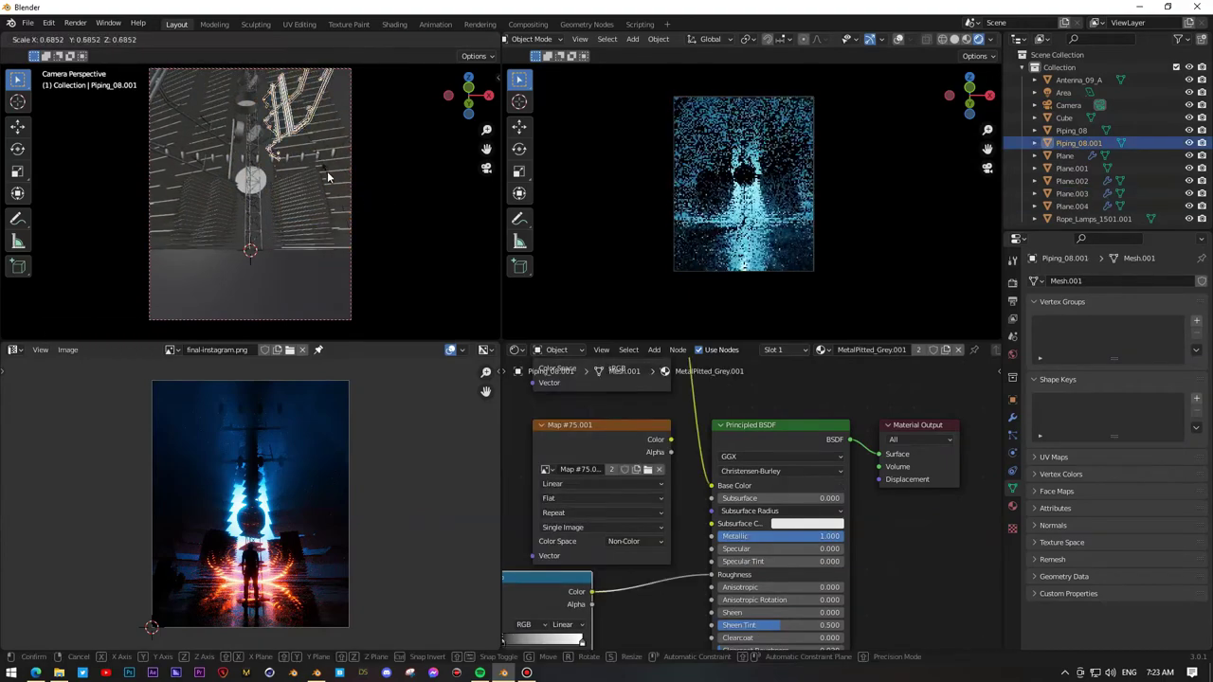
right_click(328, 177)
middle_drag(328, 177, 188, 203)
scroll(188, 204, up, 5)
mouse_move(264, 230)
middle_down()
mouse_move(254, 244)
mouse_move(322, 237)
middle_up()
click(309, 245)
key(r)
click(695, 190)
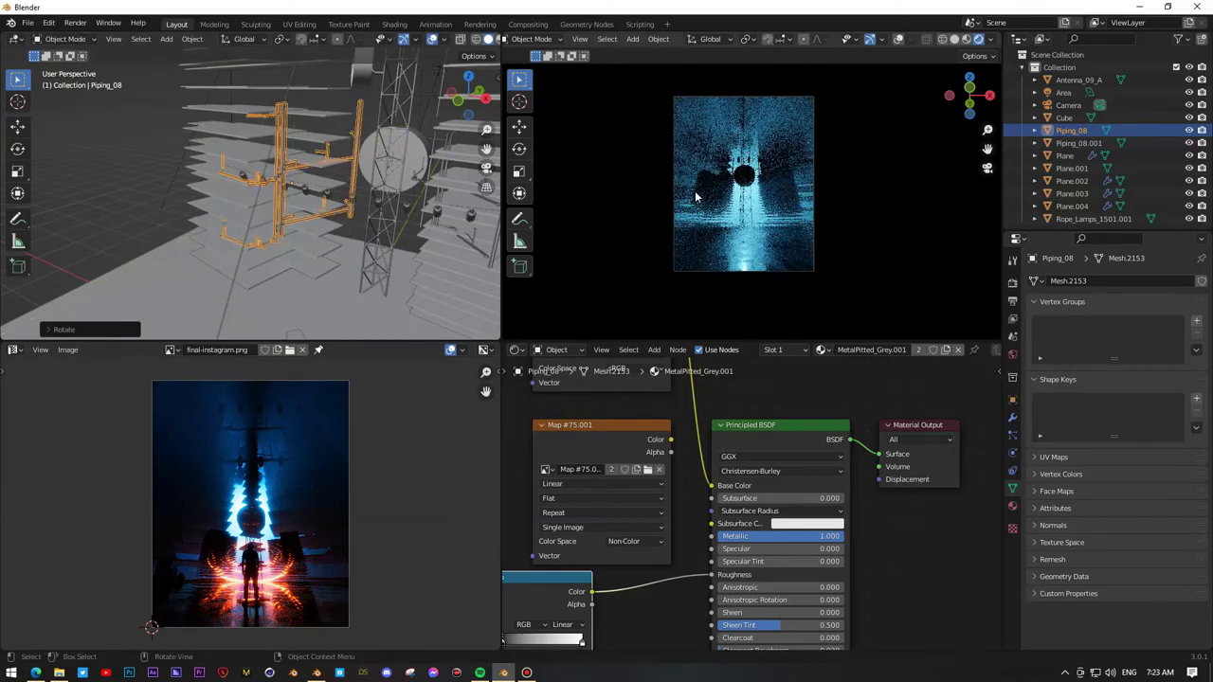
Step: Duplicate the rope lamps into a second raised, resized row, then select both plane towers
click(283, 162)
key(KP_0)
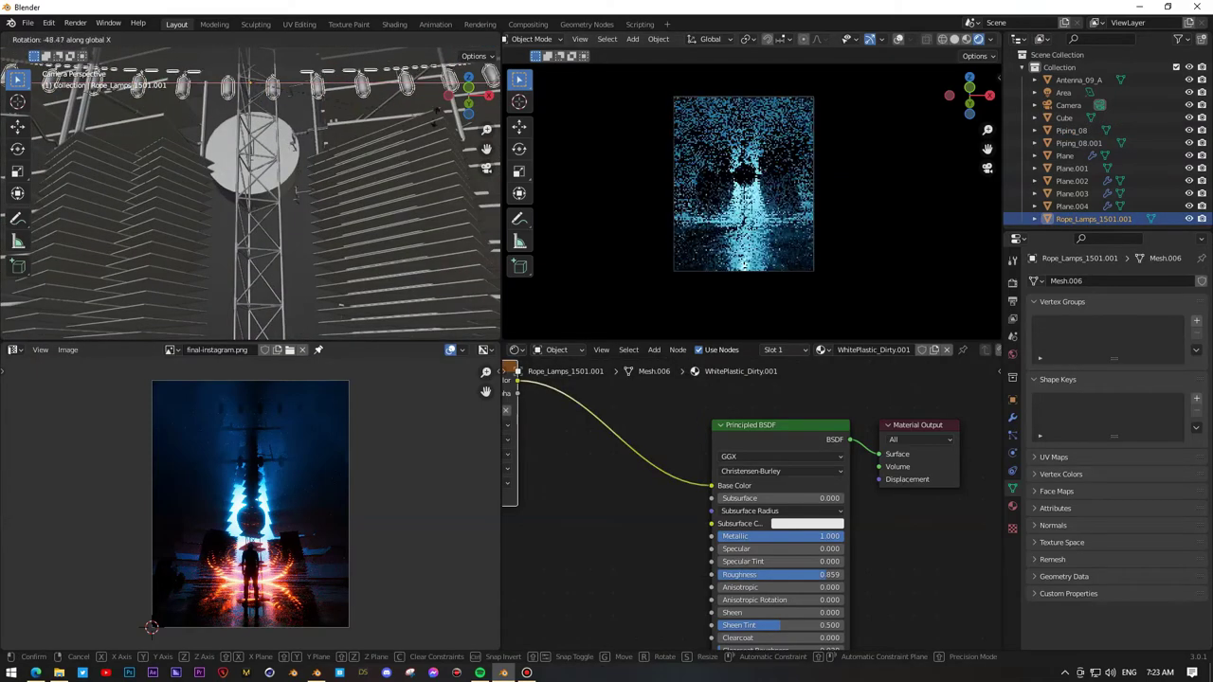
key(shift+d)
key(z)
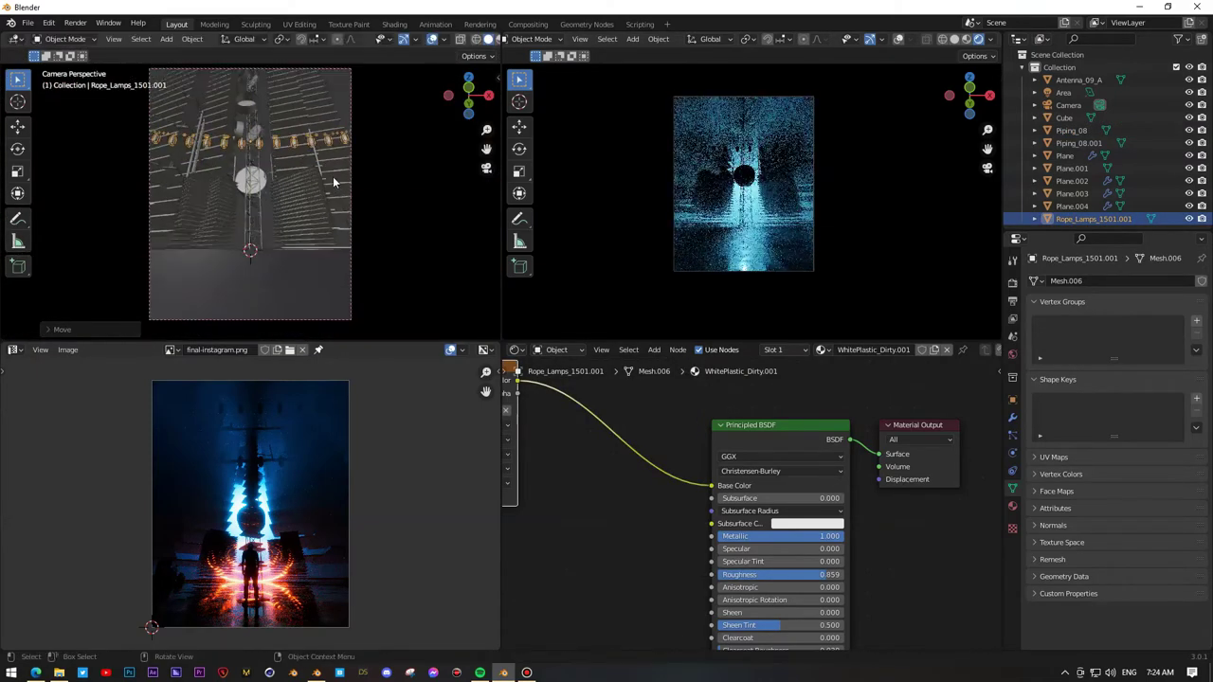
scroll(333, 176, down, 2)
key(s)
click(588, 197)
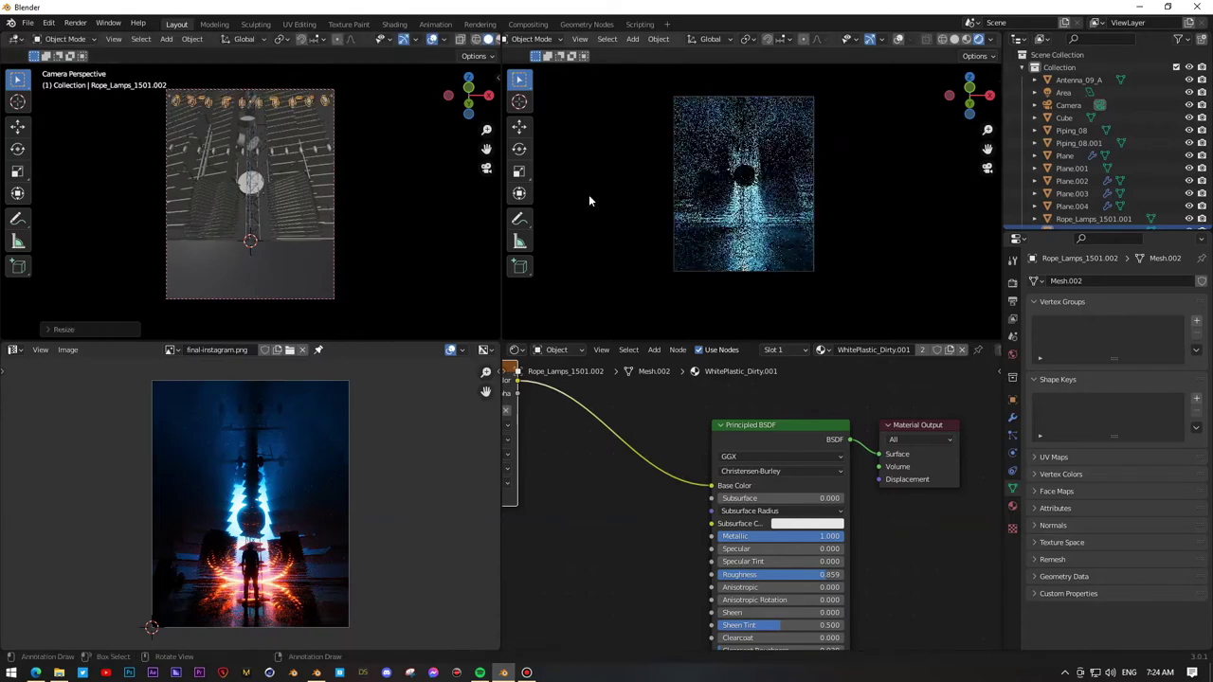
click(216, 149)
shift+click(299, 142)
Step: Adjust both towers' height along Z and place a duplicate of the pair
key(s)
key(z)
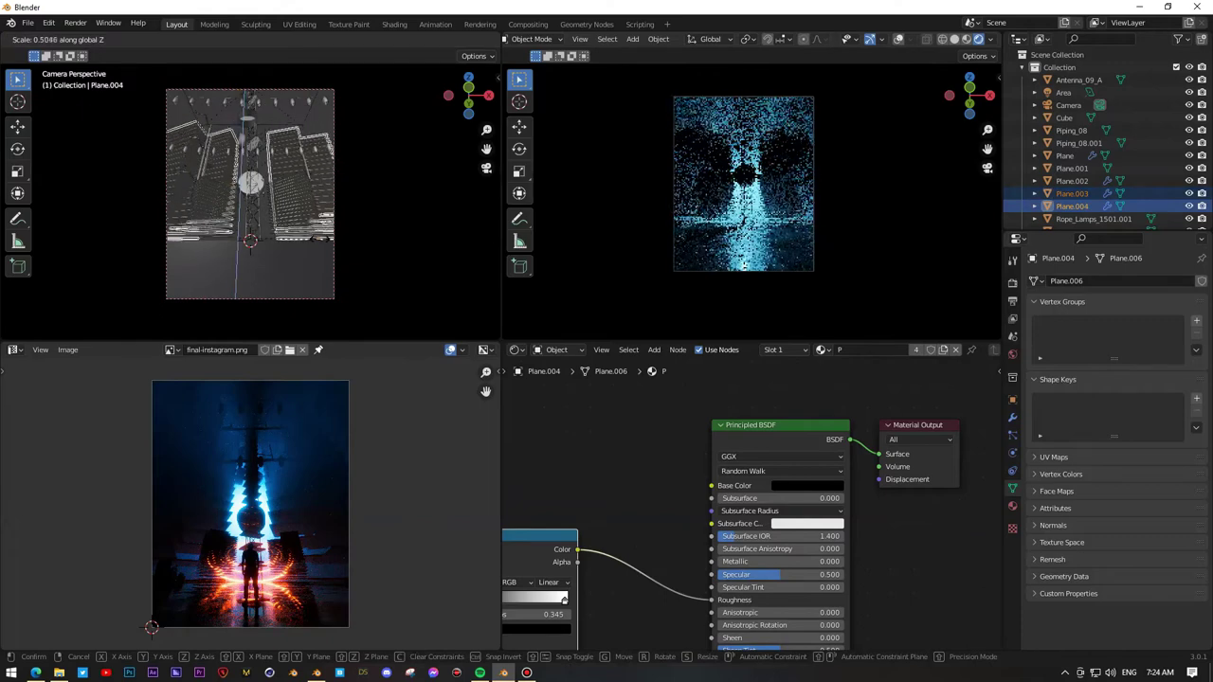
key(Return)
key(shift+d)
click(464, 297)
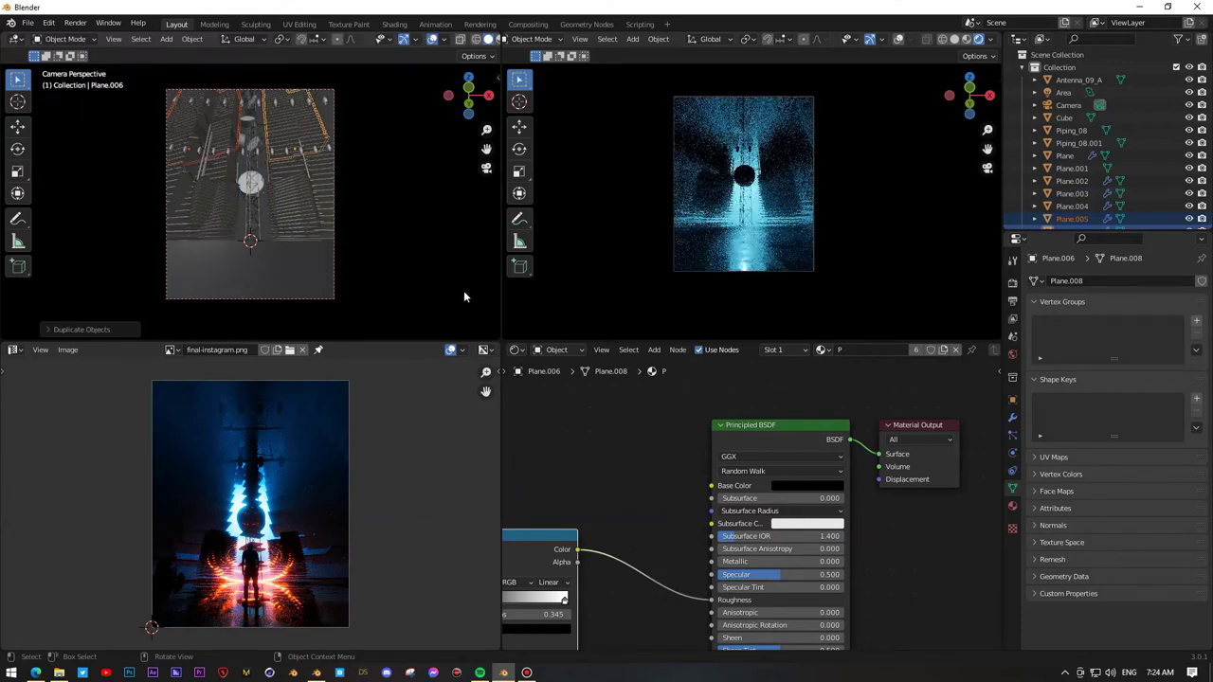
Step: Increase the blue area light's power
click(717, 297)
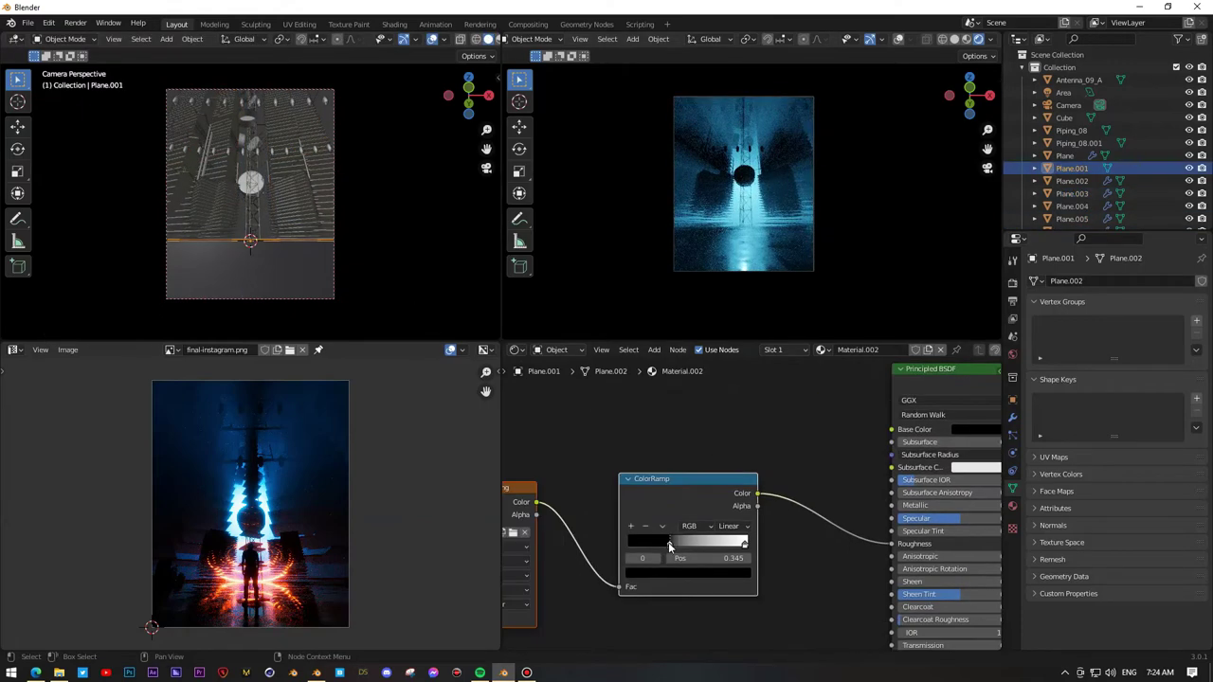
click(1064, 92)
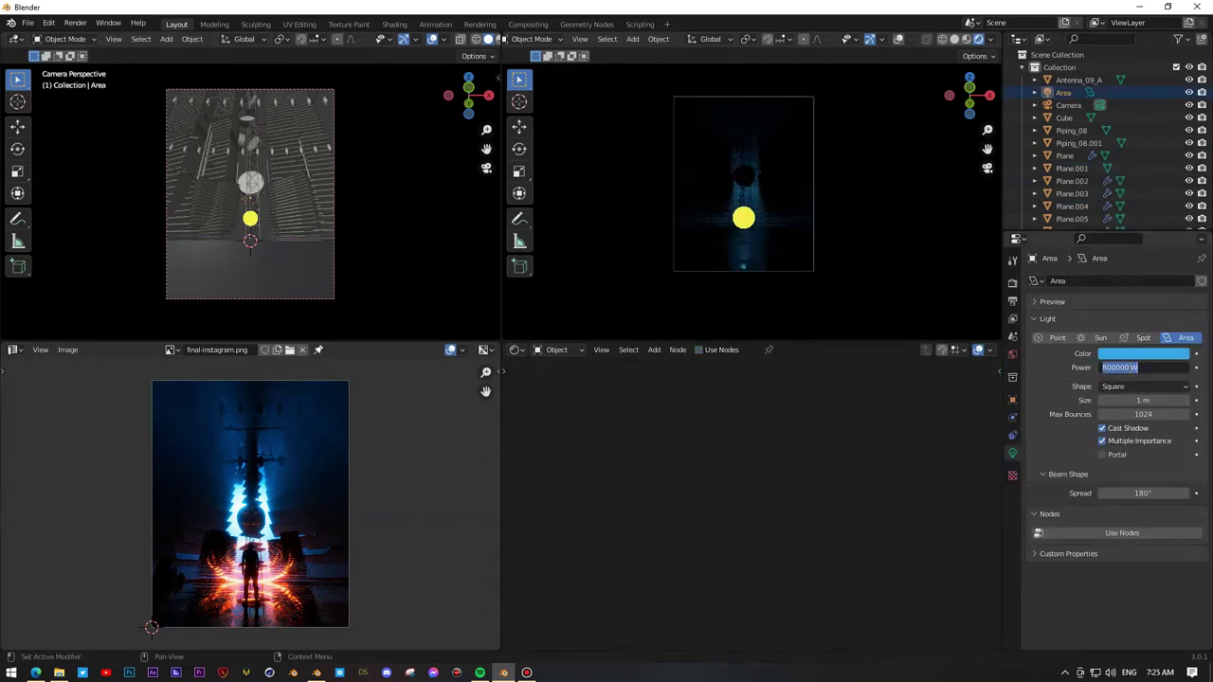
key(Return)
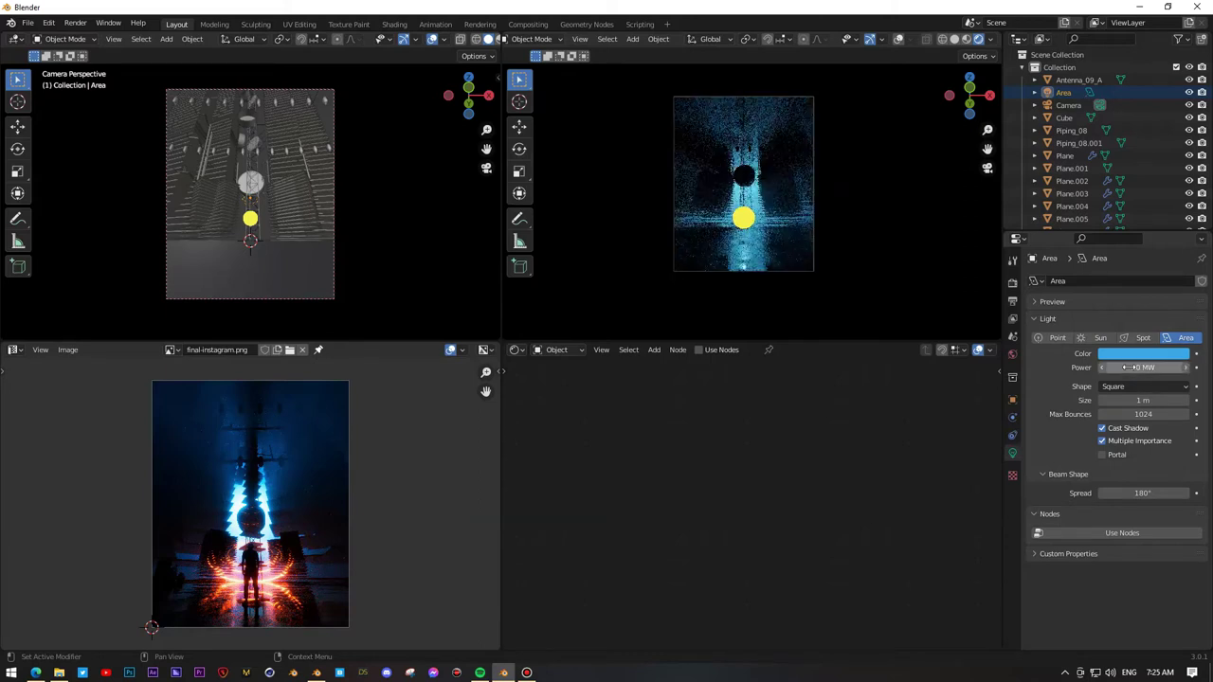
Step: Add a Bezier circle curve to the scene
click(1064, 156)
drag(1066, 234, 1065, 299)
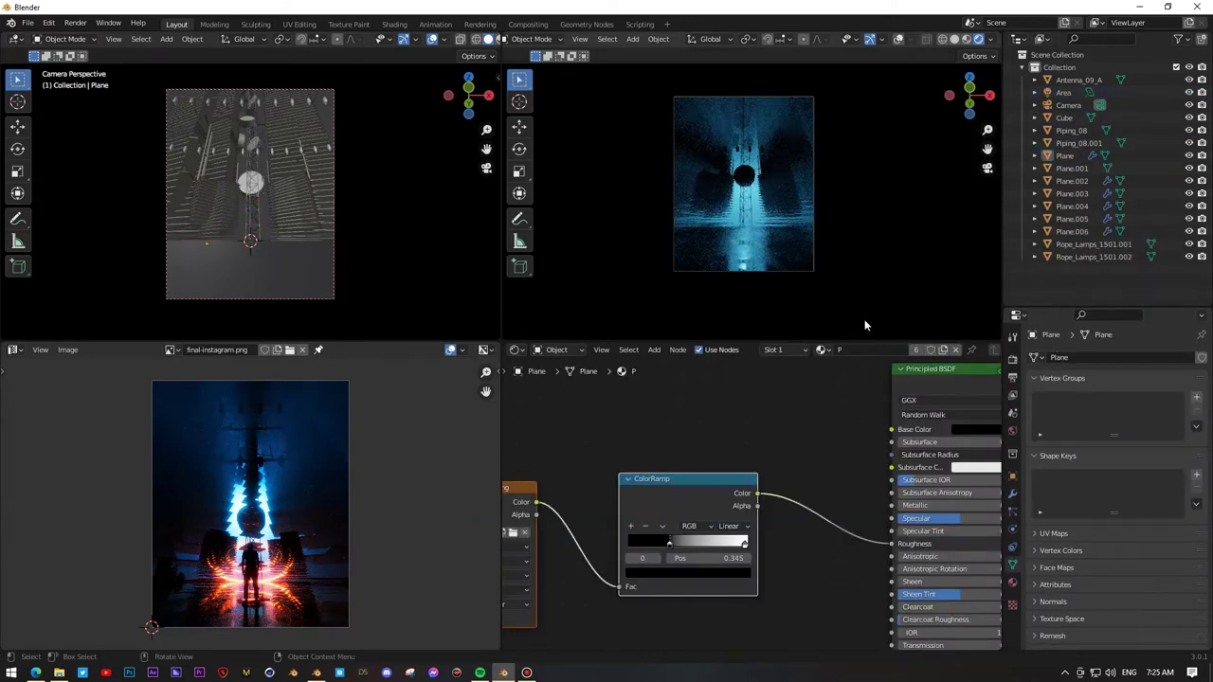
key(shift+a)
click(308, 258)
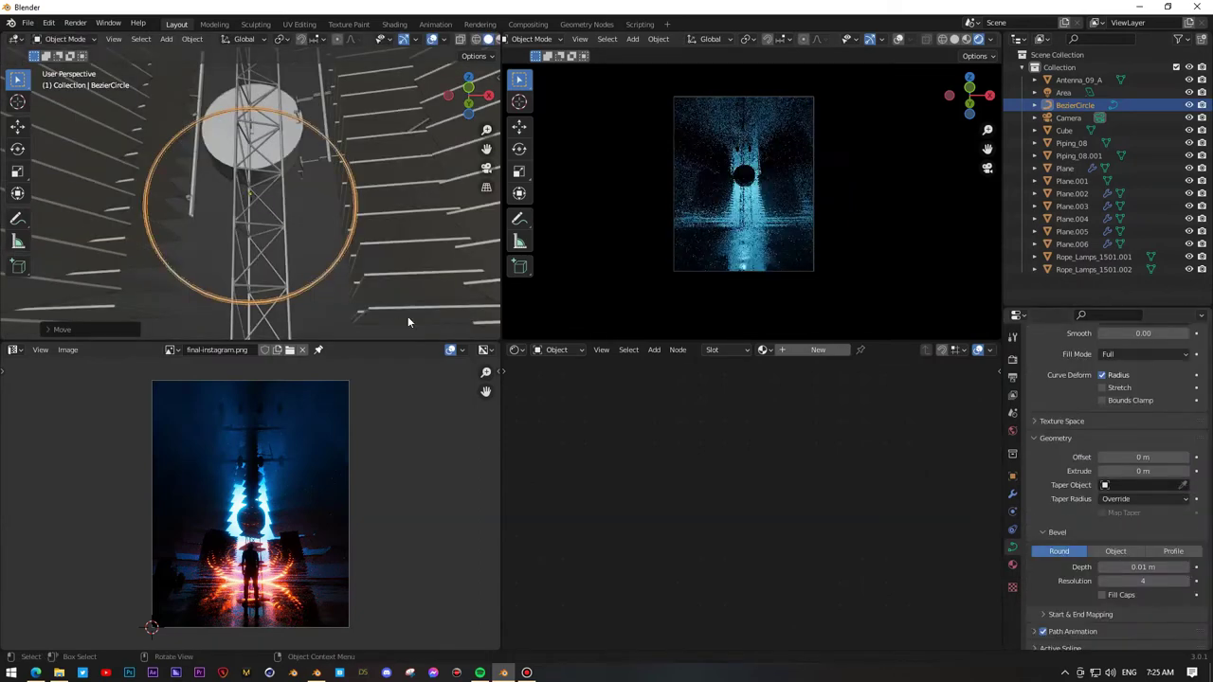
Step: Subdivide the Bezier circle with Ctrl+2, enlarge and tilt it on X, then duplicate it
key(ctrl+2)
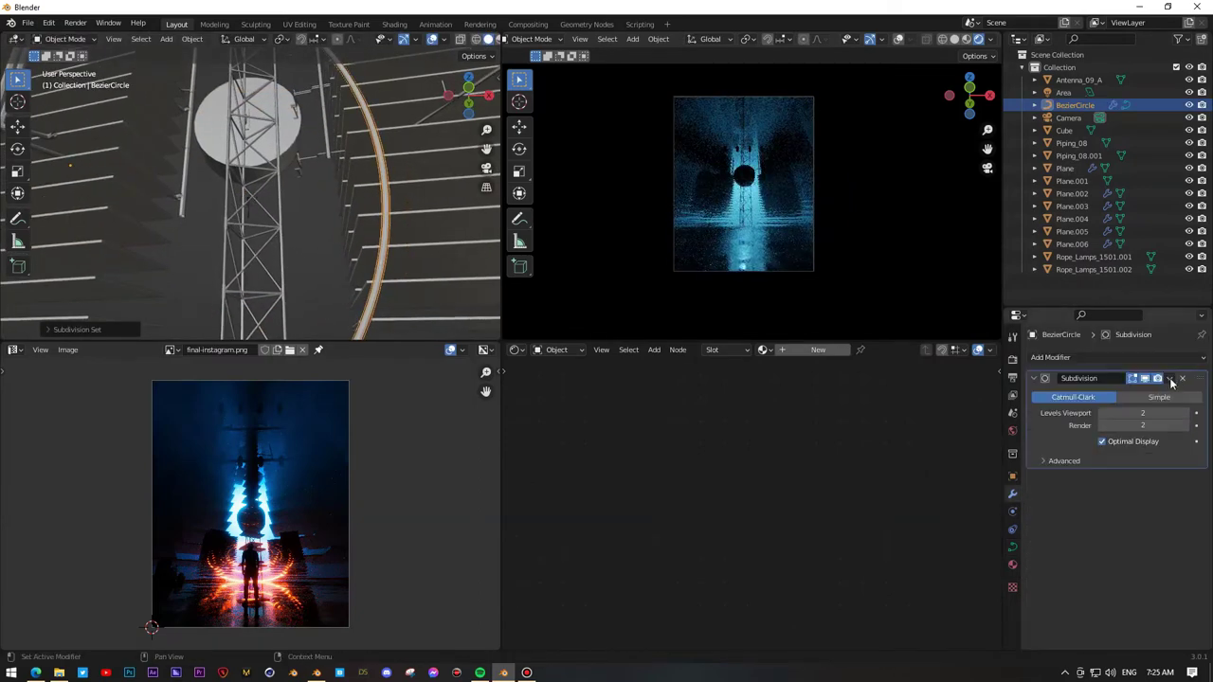
key(KP_0)
key(s)
key(Return)
key(s)
key(r)
key(x)
key(Return)
key(shift+d)
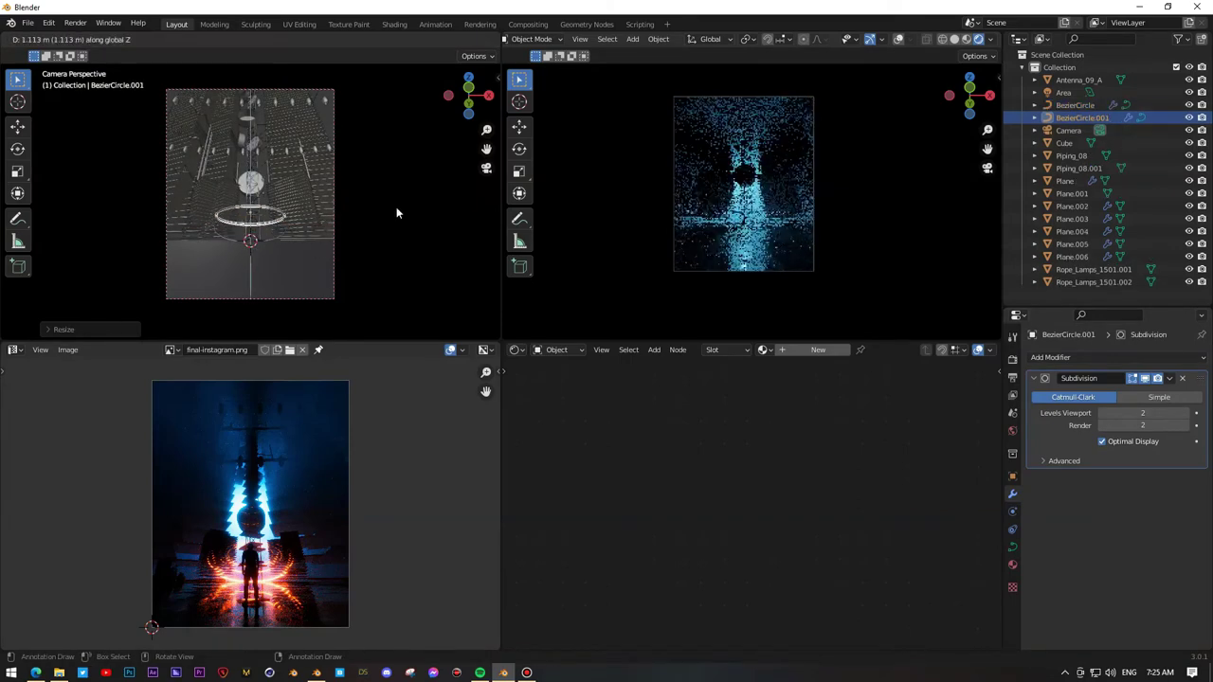
key(Escape)
Step: Give the first ring a new orange Emission material with strength 20
click(270, 244)
click(250, 232)
click(796, 350)
key(shift+a)
drag(915, 471, 908, 470)
click(777, 481)
drag(812, 416, 790, 409)
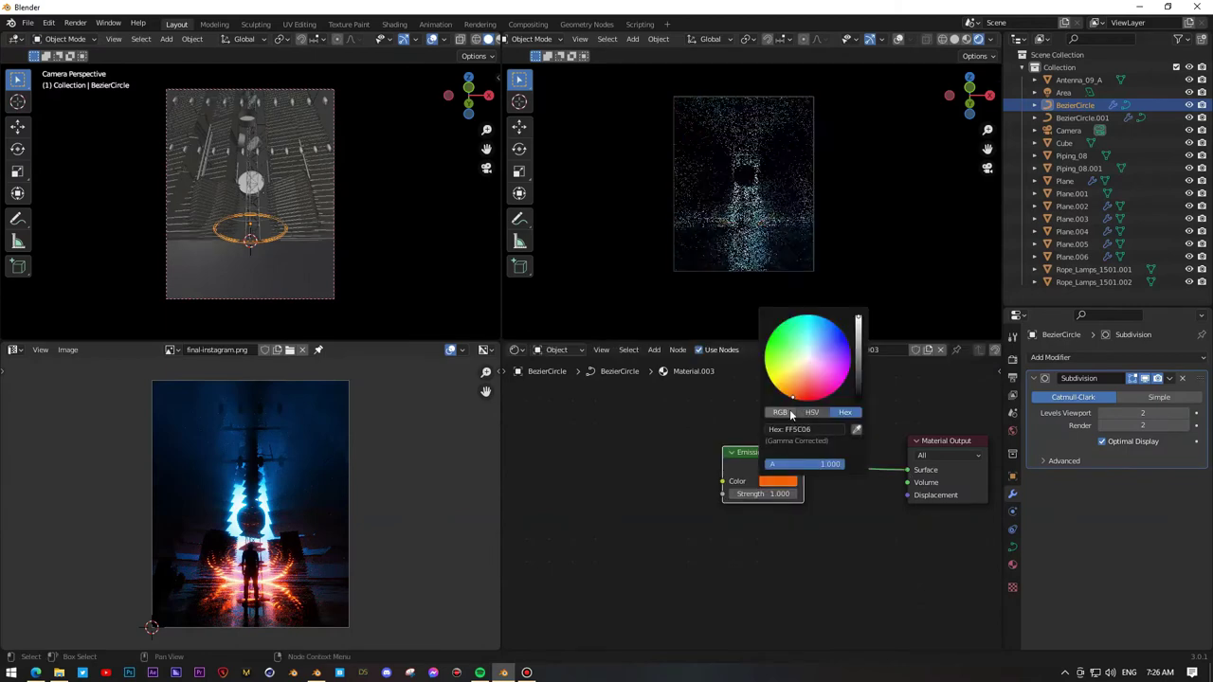
double_click(763, 494)
text(20)
key(Return)
key(Return)
Step: Assign the glowing material c to the second ring
scroll(250, 194, up, 3)
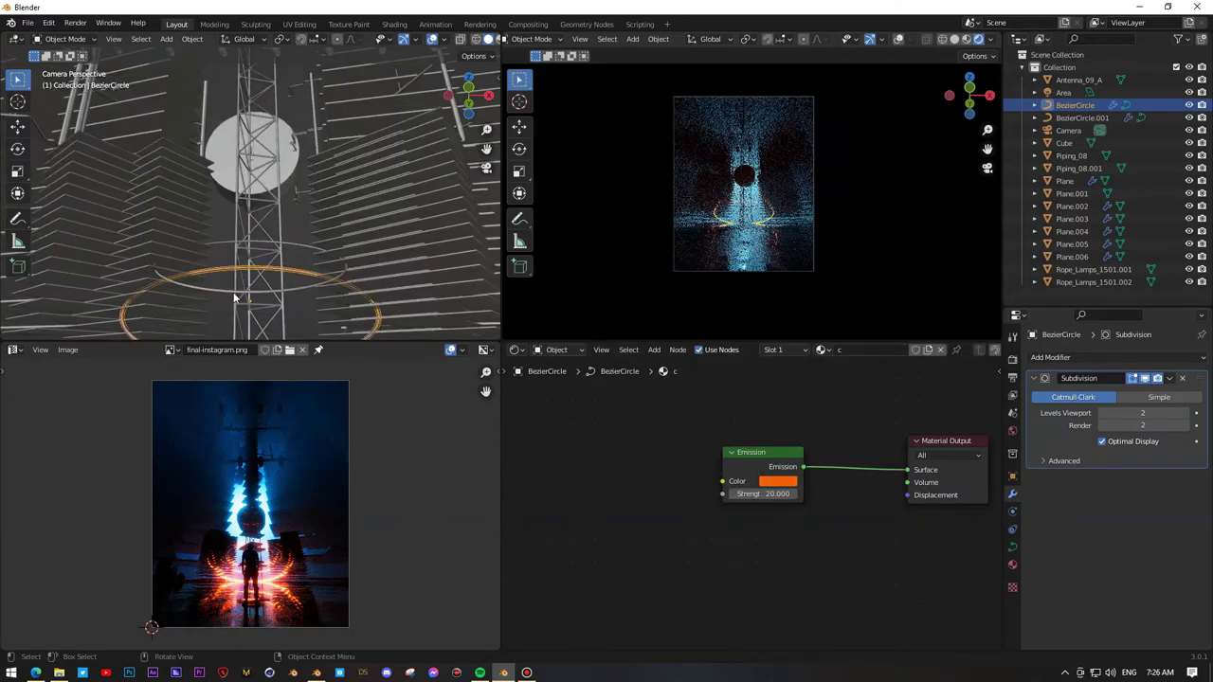
click(1082, 117)
click(821, 350)
click(787, 389)
scroll(256, 507, up, 5)
scroll(256, 507, down, 5)
Step: Select both rings, move them up and right, and rotate them into place
middle_drag(260, 313, 290, 297)
scroll(290, 298, down, 2)
shift+click(280, 256)
drag(280, 256, 298, 222)
key(r)
click(425, 326)
key(g)
click(432, 301)
mouse_move(433, 302)
middle_down()
mouse_move(402, 292)
mouse_move(320, 483)
middle_up()
Step: Duplicate another ring and scale the copy smaller
click(322, 280)
click(324, 276)
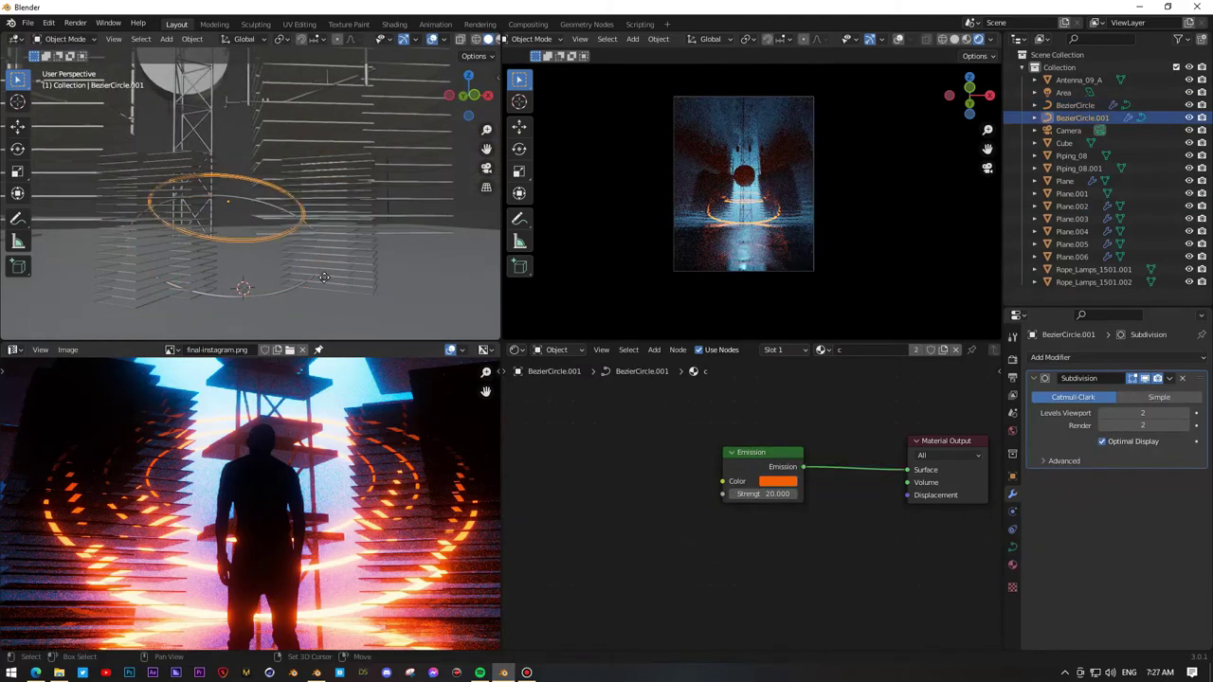
key(shift+d)
key(s)
click(366, 403)
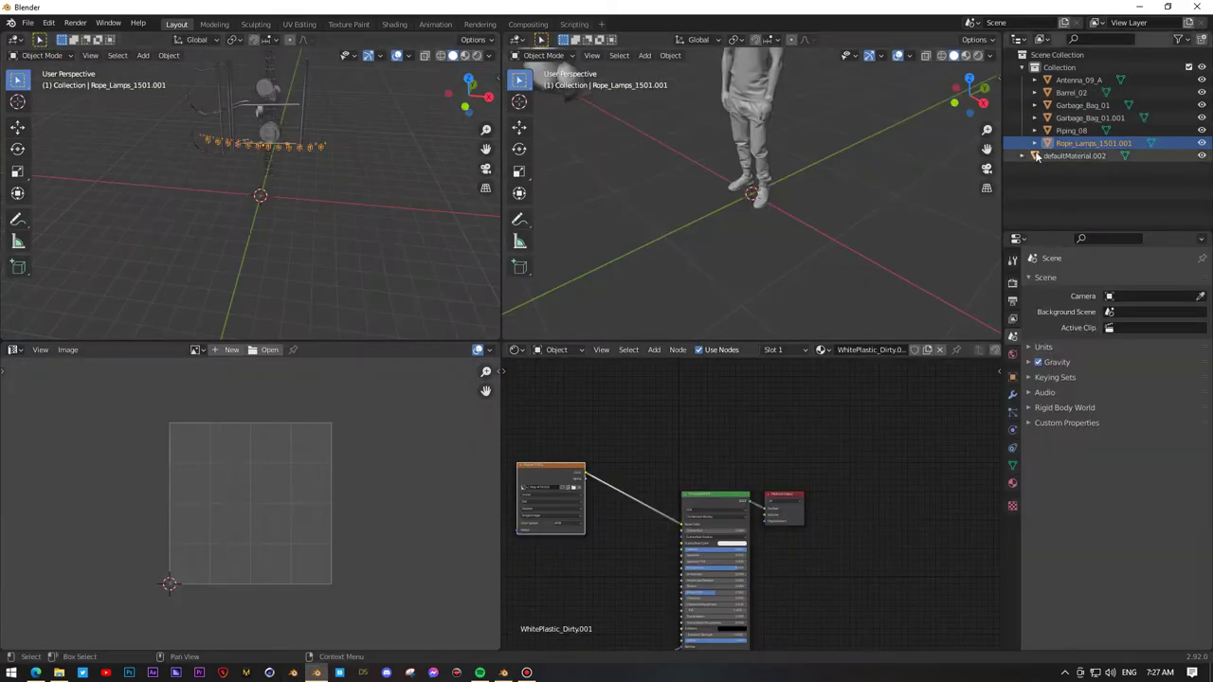
Step: Copy the three figure objects from the asset file and paste them into the main scene
key(ctrl+c)
key(alt+Tab)
key(ctrl+v)
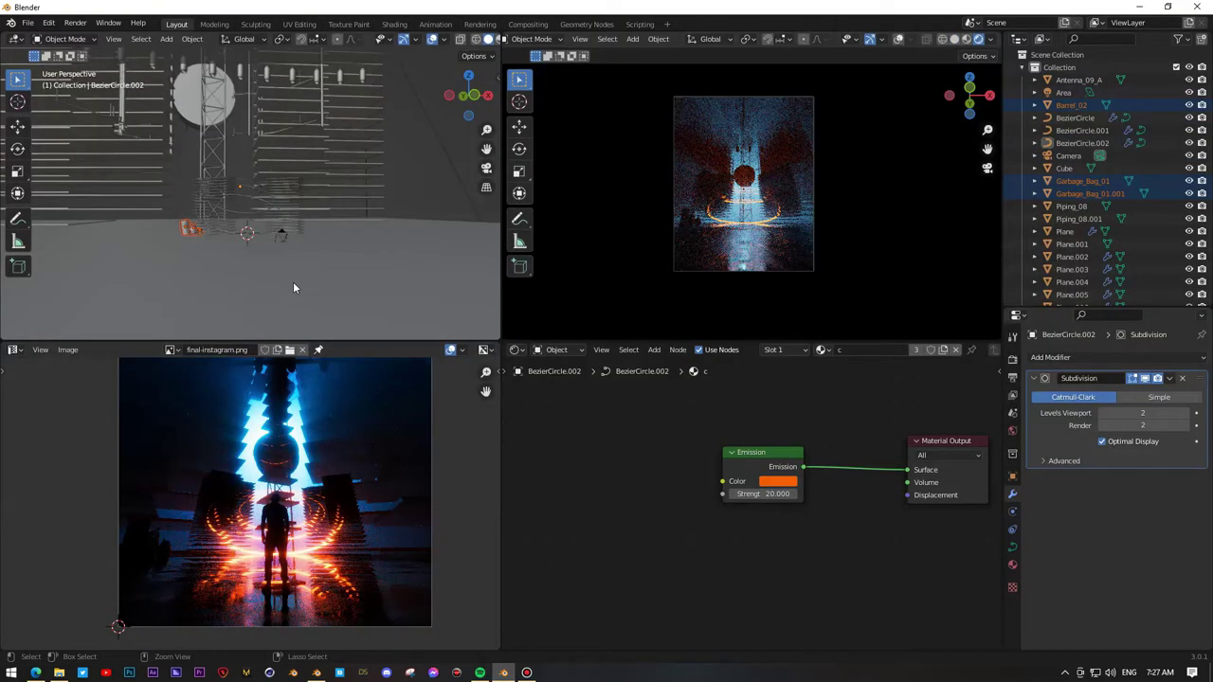
Step: Rotate the man figure, move it along Y into the rings, and isolate it
key(r)
key(Return)
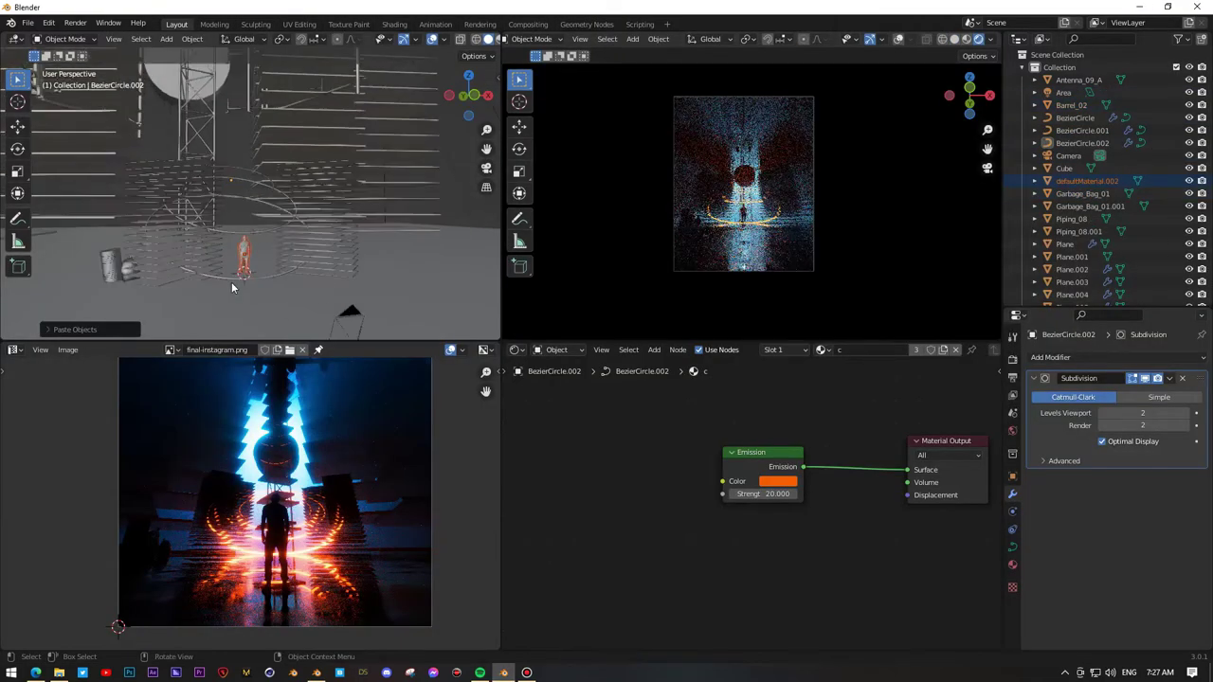
key(g)
key(y)
click(307, 314)
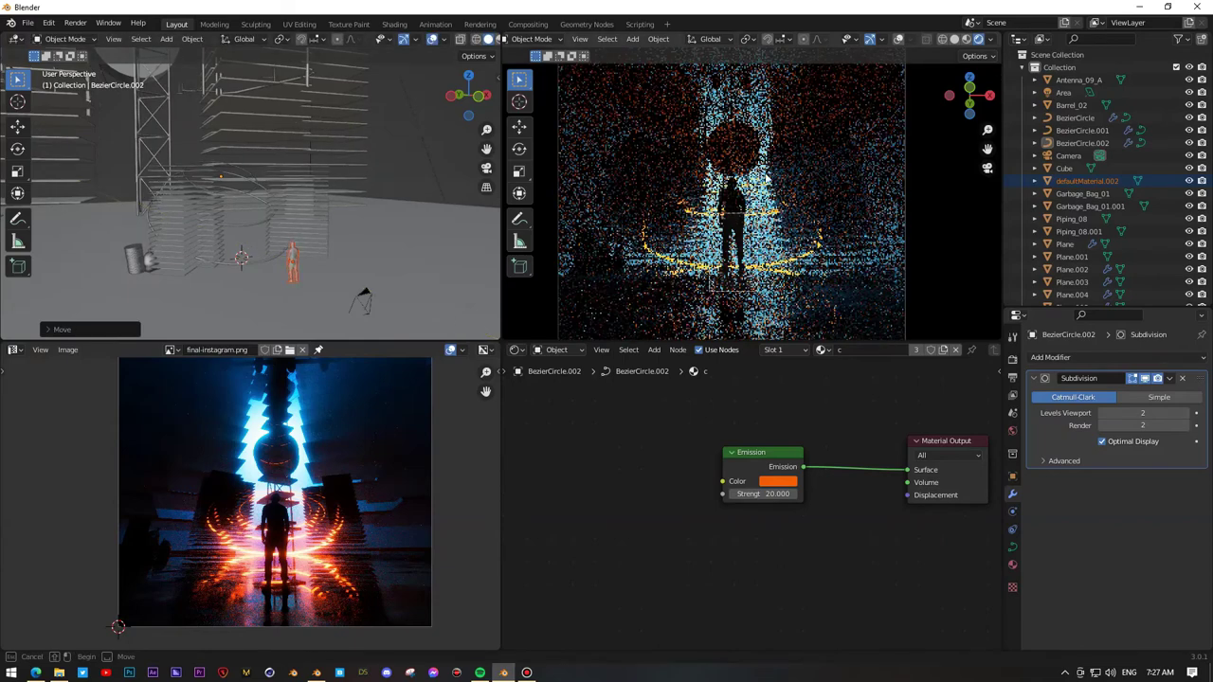
key(shift+h)
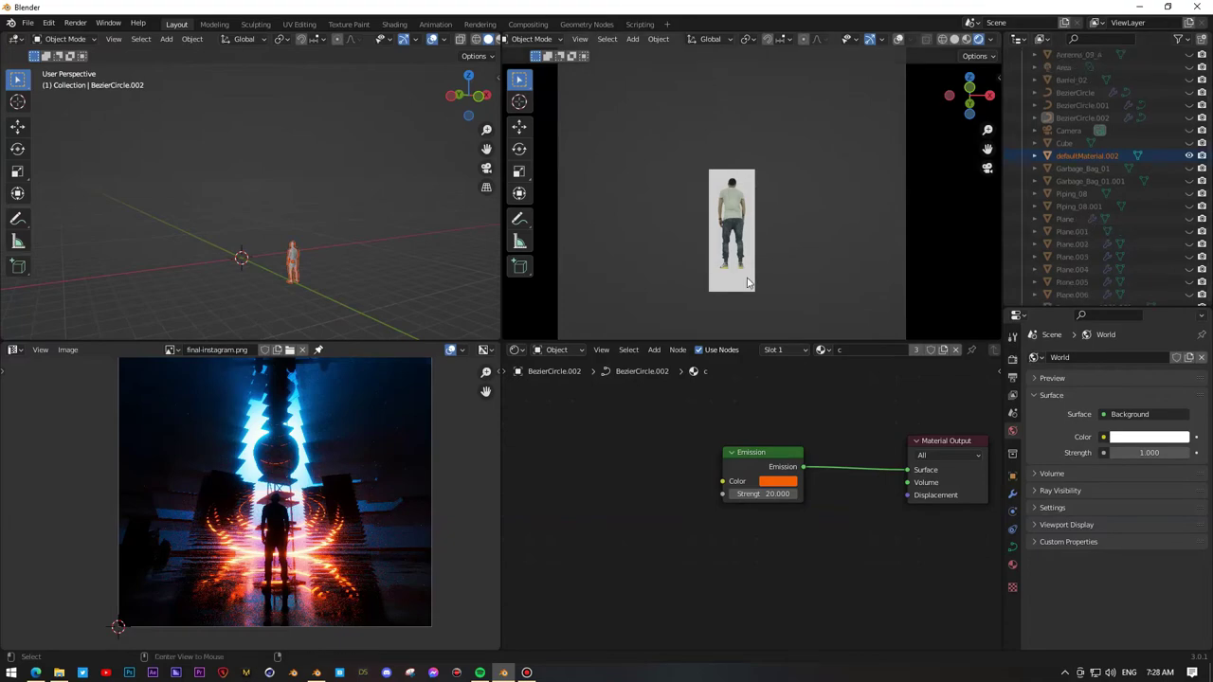
Step: Unhide all objects and clear the render region with Ctrl+Alt+B
key(alt+h)
scroll(749, 284, up, 3)
scroll(754, 285, up, 2)
scroll(760, 287, up, 2)
scroll(766, 288, up, 2)
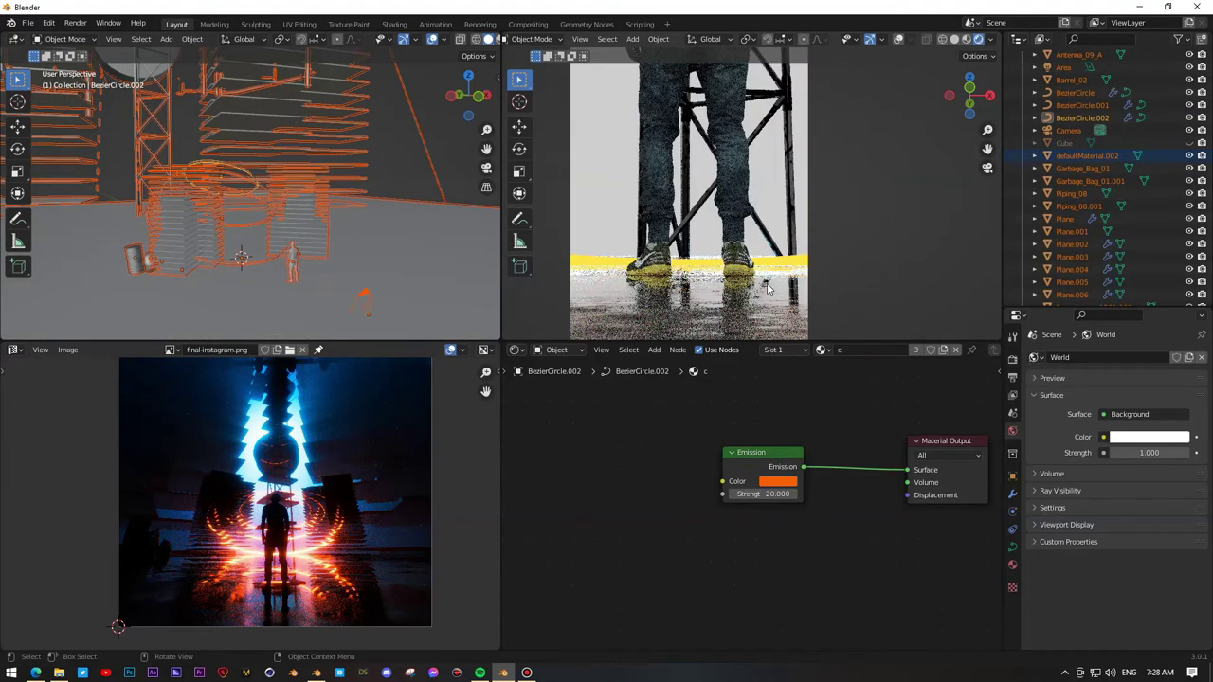
scroll(768, 287, down, 3)
scroll(768, 284, down, 3)
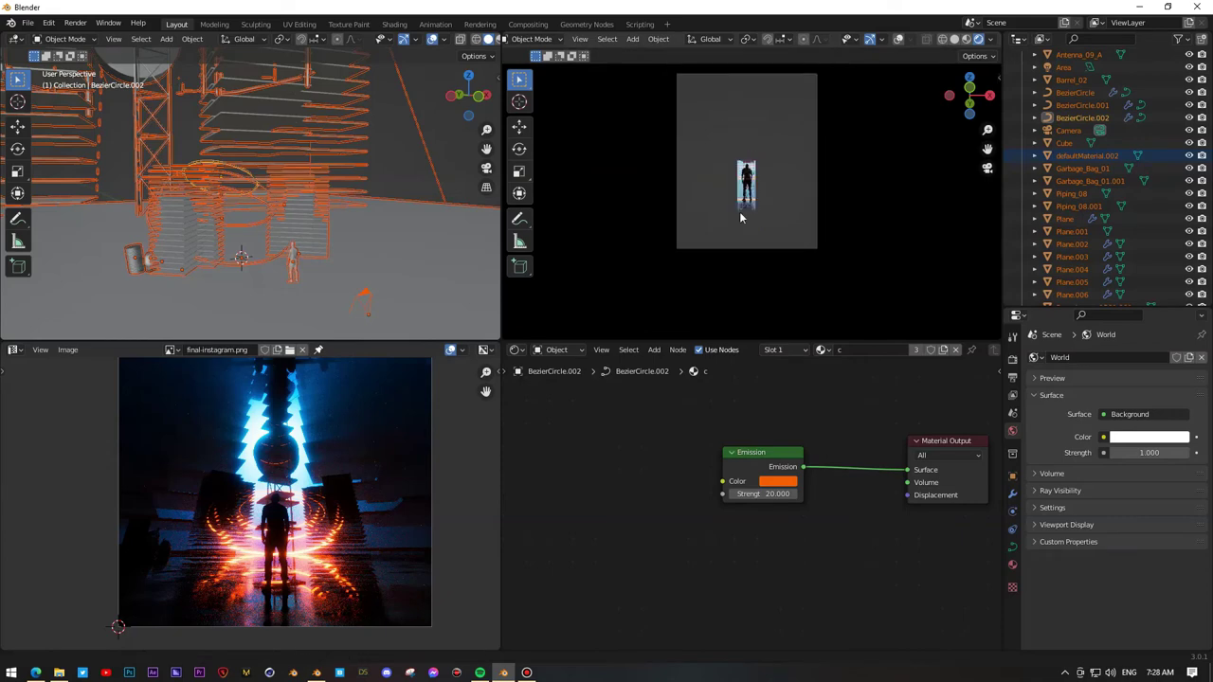
key(ctrl+alt+b)
Step: Select the man figure, cancel the attempted scaling, and view the left viewport through the camera
click(293, 263)
key(s)
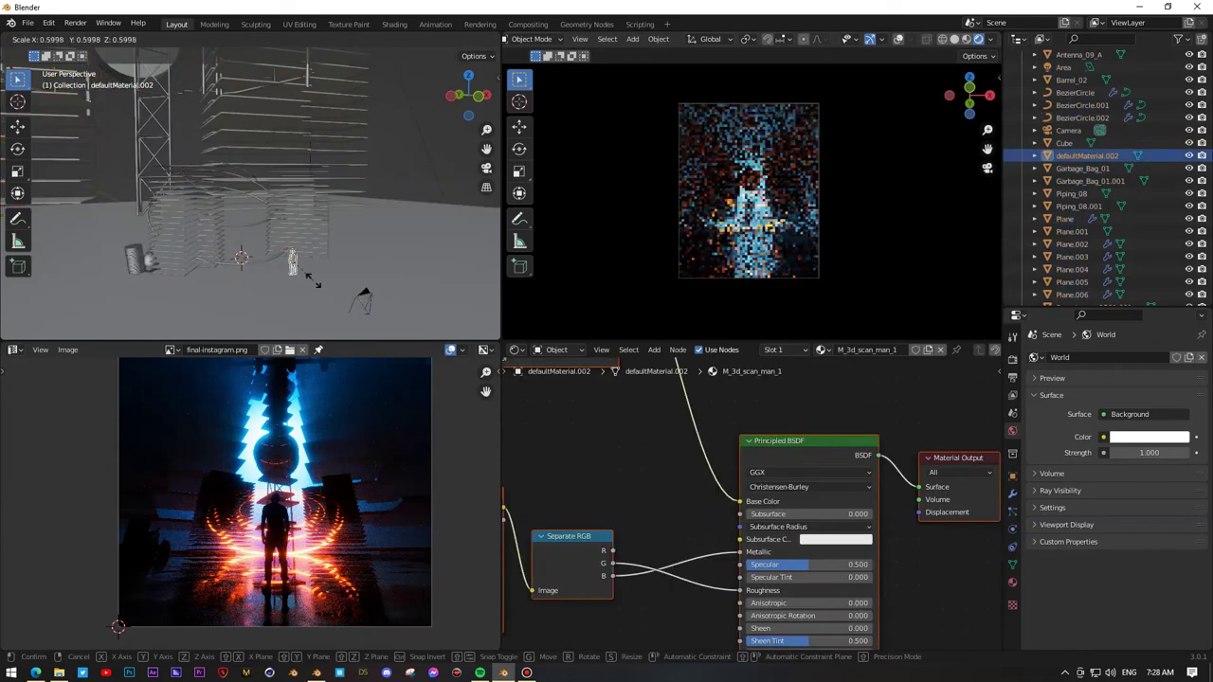
key(Escape)
middle_drag(313, 281, 398, 237)
key(s)
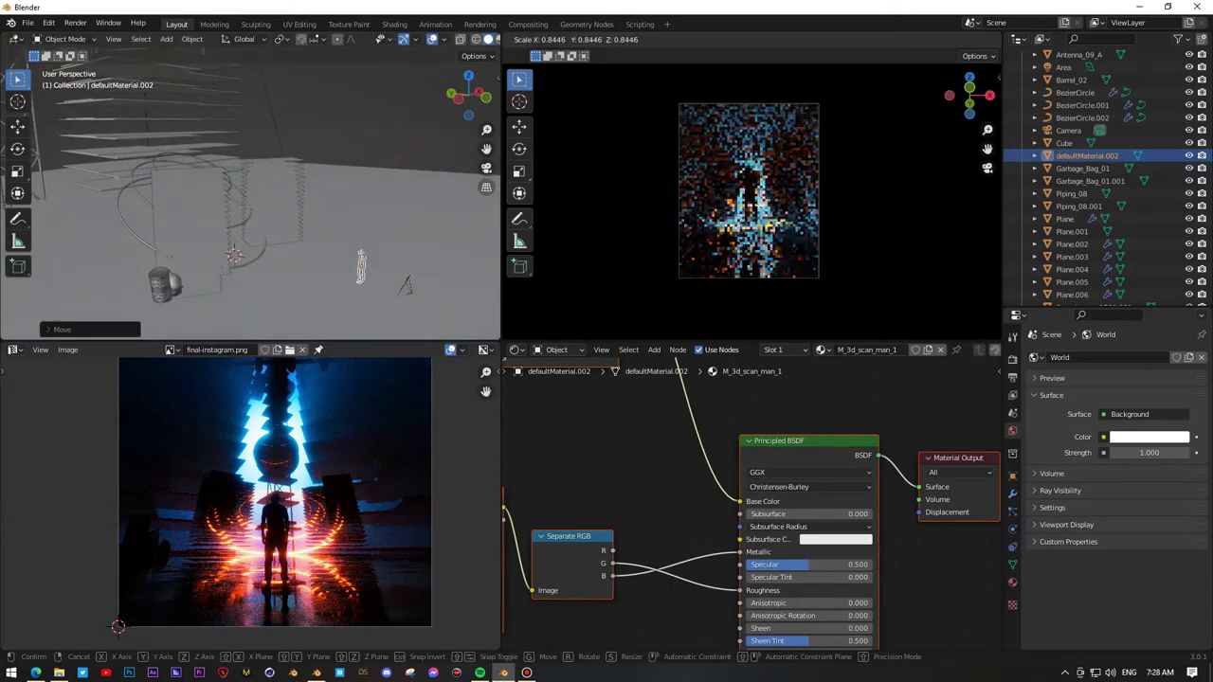
key(Escape)
key(KP_0)
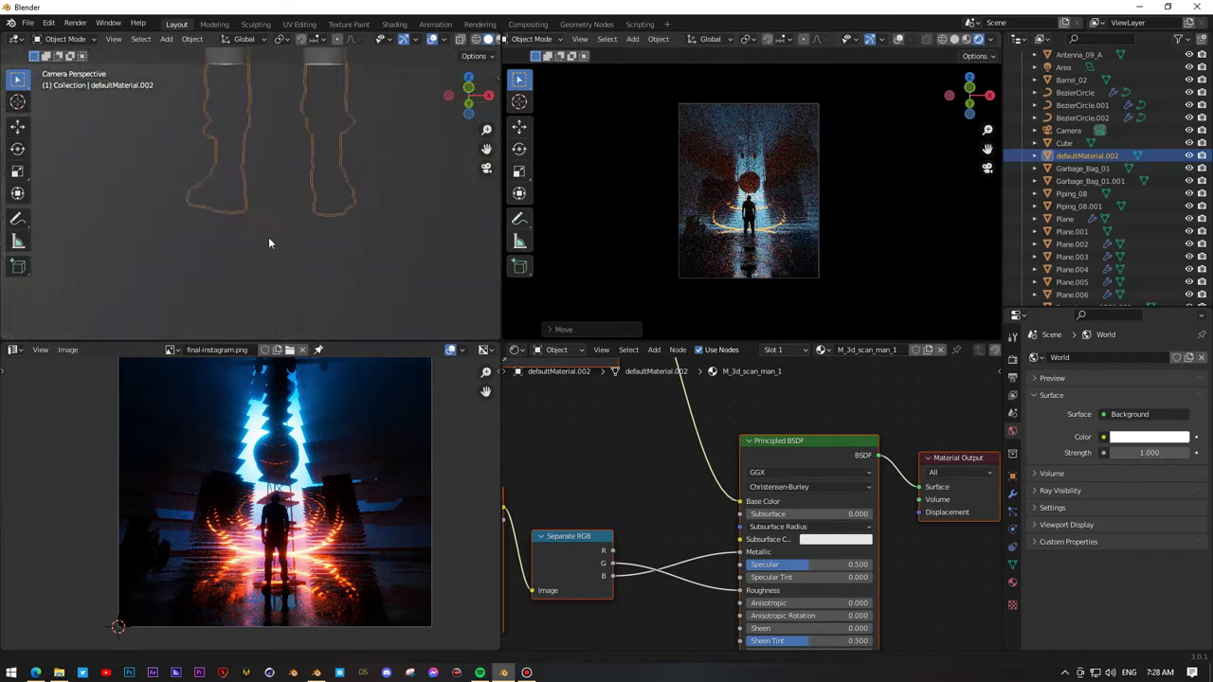
Step: Select the antenna tower and show its MetalPitted_Grey.005 material
scroll(270, 244, up, 3)
scroll(304, 236, up, 2)
scroll(356, 230, up, 3)
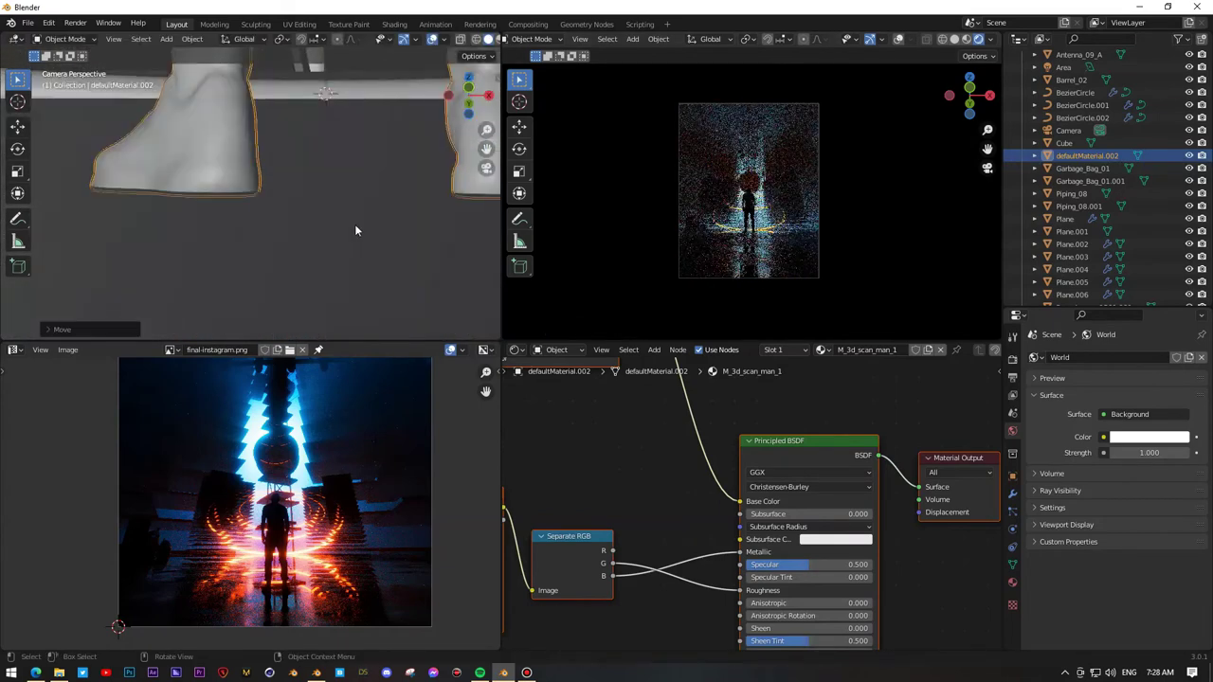
scroll(356, 230, down, 5)
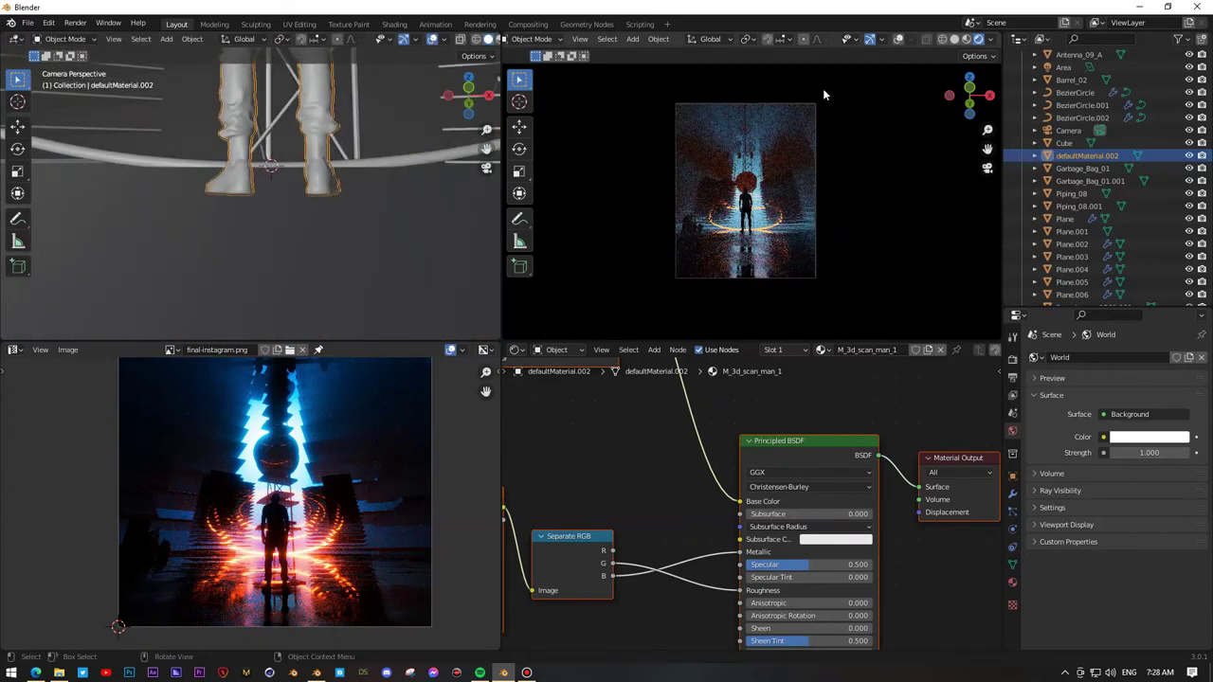
scroll(285, 189, down, 5)
click(252, 133)
click(1013, 582)
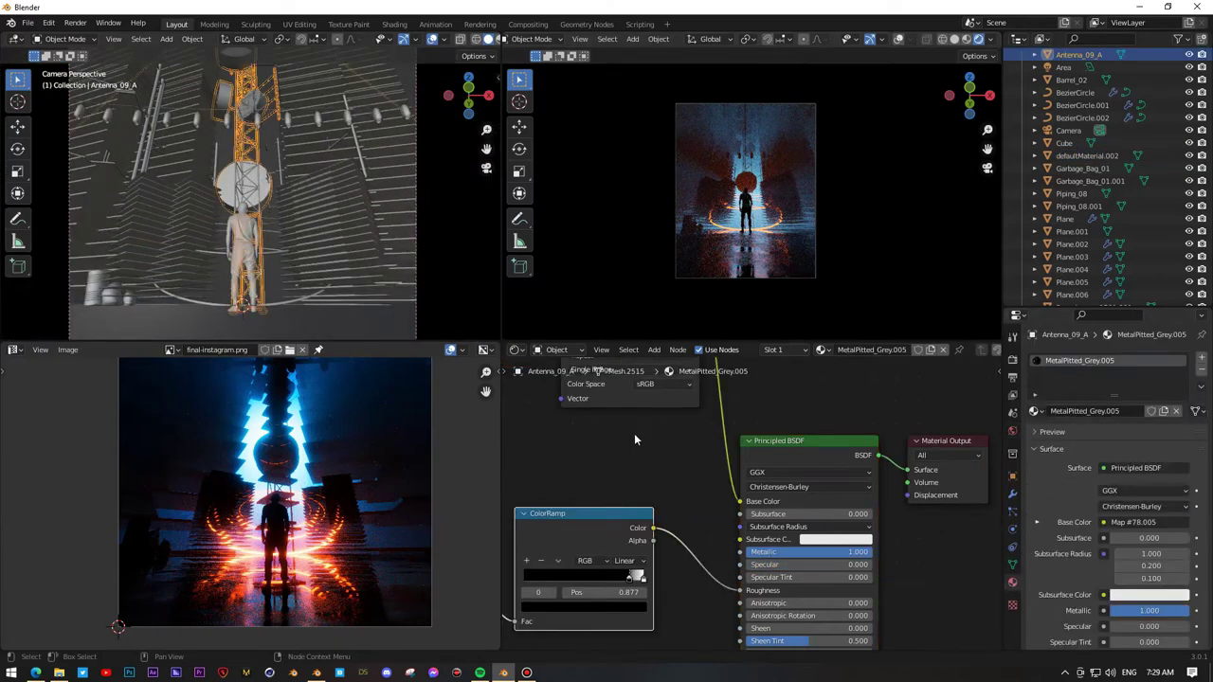
Step: Limit the render preview to a small region and set the antenna's base colour to black
middle_drag(610, 508, 818, 493)
middle_drag(833, 555, 827, 534)
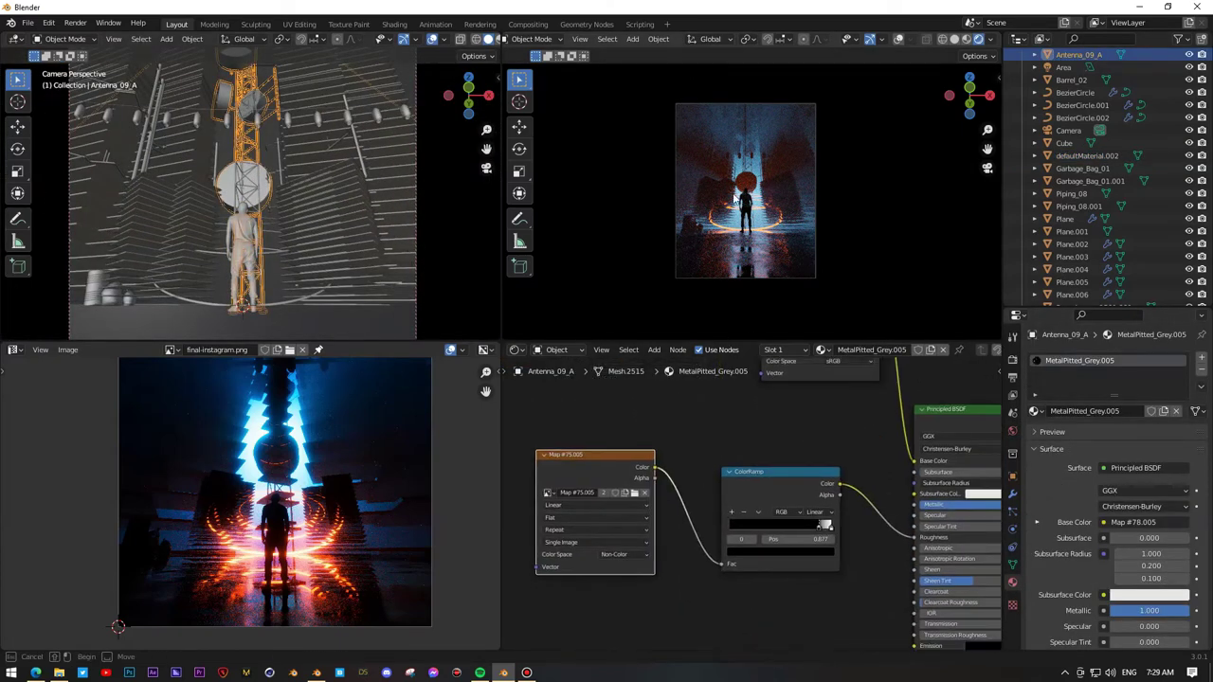
drag(683, 89, 781, 195)
drag(826, 524, 828, 527)
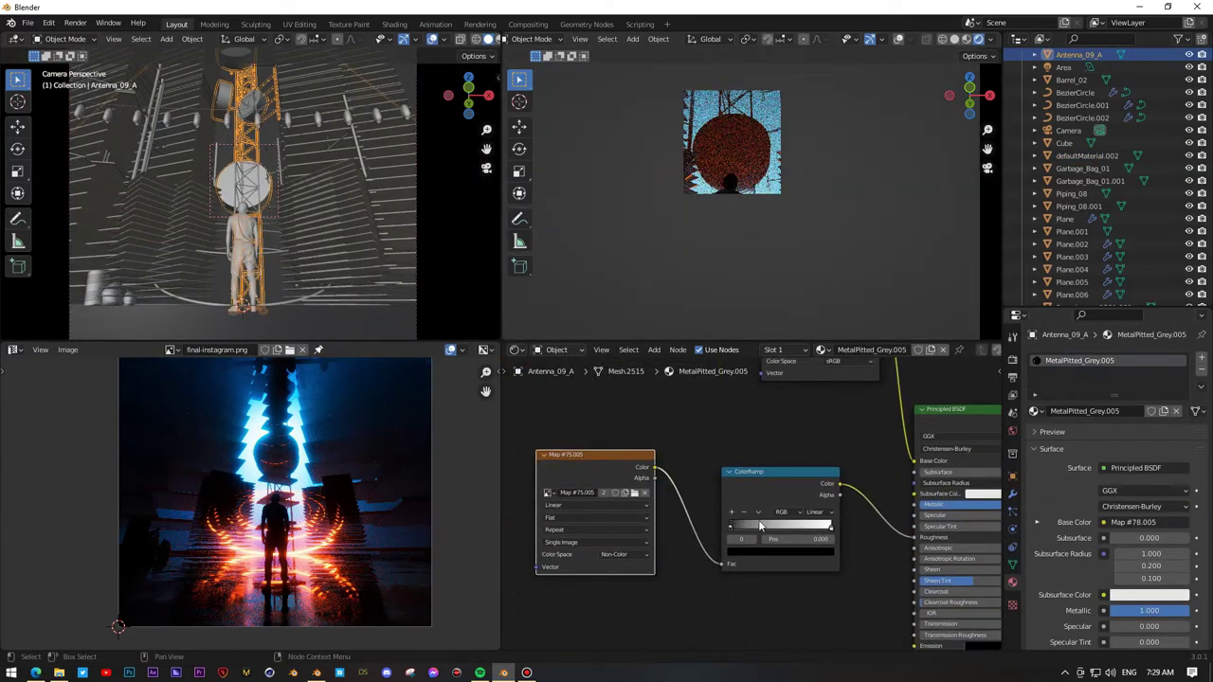
middle_drag(827, 531, 709, 569)
click(814, 529)
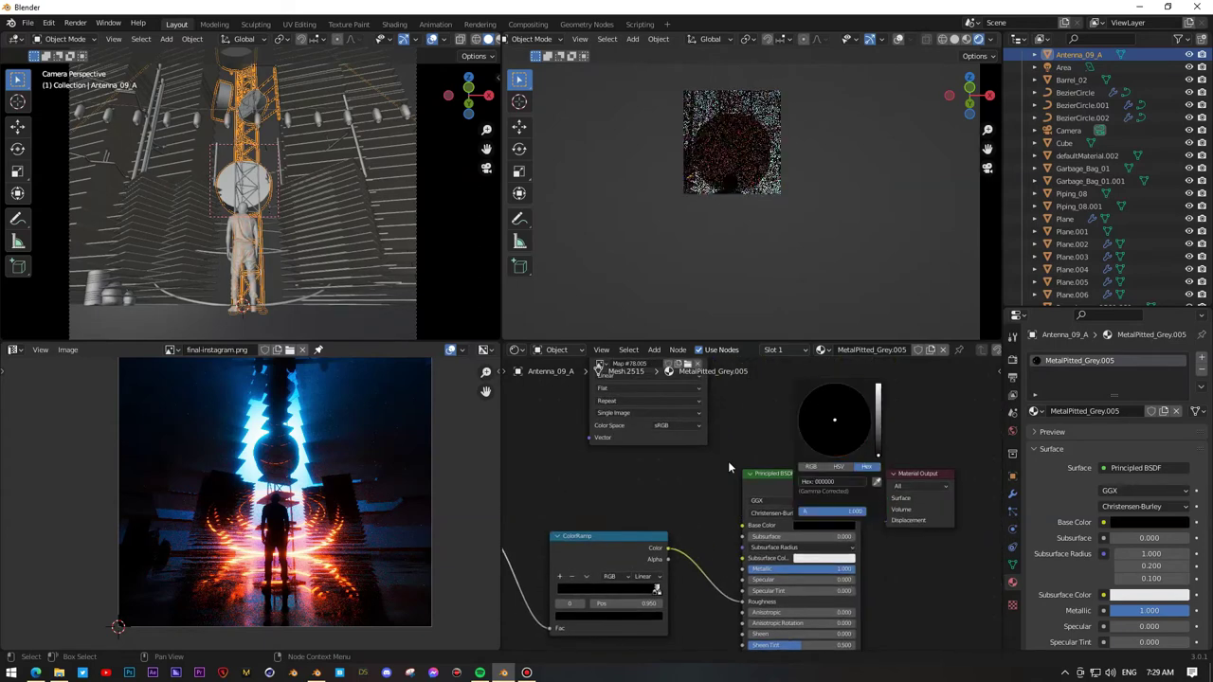
Step: Load a roughness texture from the Roughness folder and adjust the ColorRamp stops
click(688, 364)
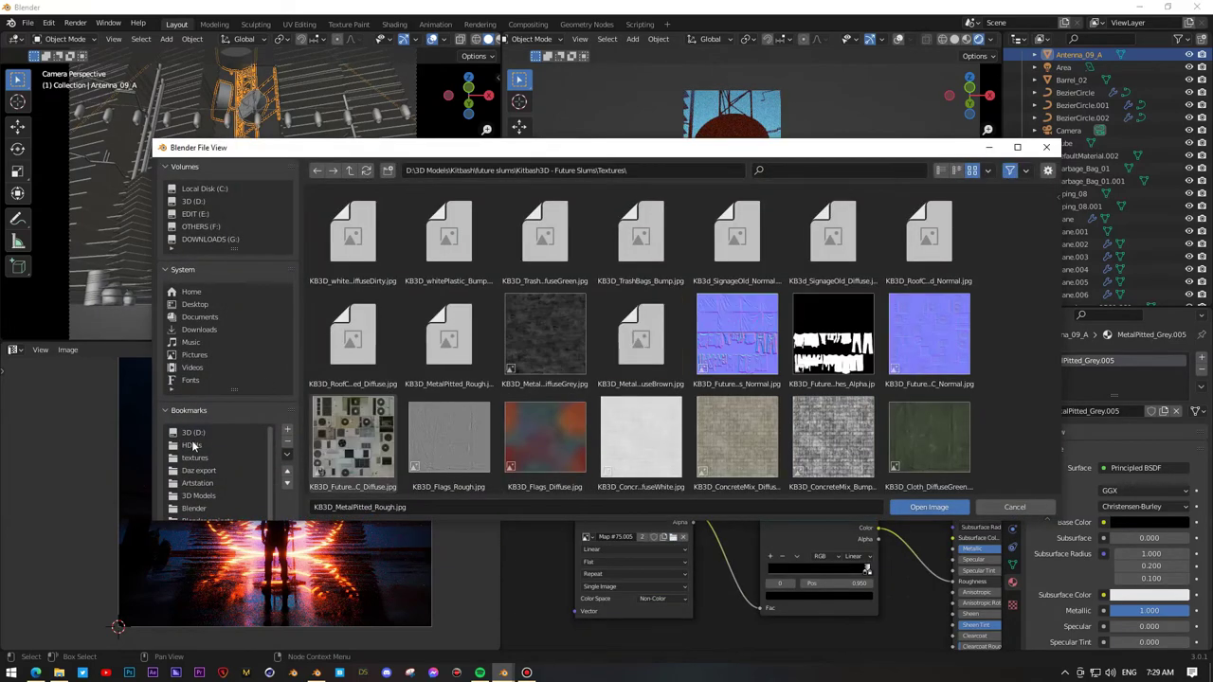
click(194, 433)
double_click(398, 364)
double_click(556, 259)
double_click(738, 230)
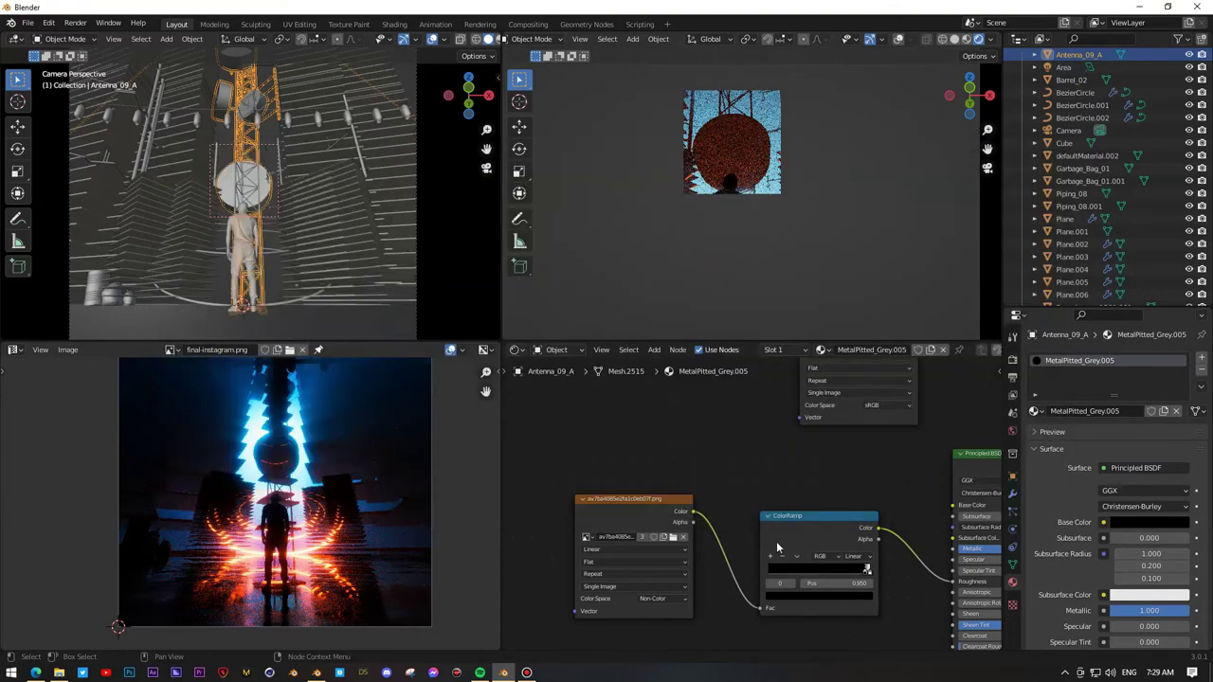
drag(871, 580, 840, 571)
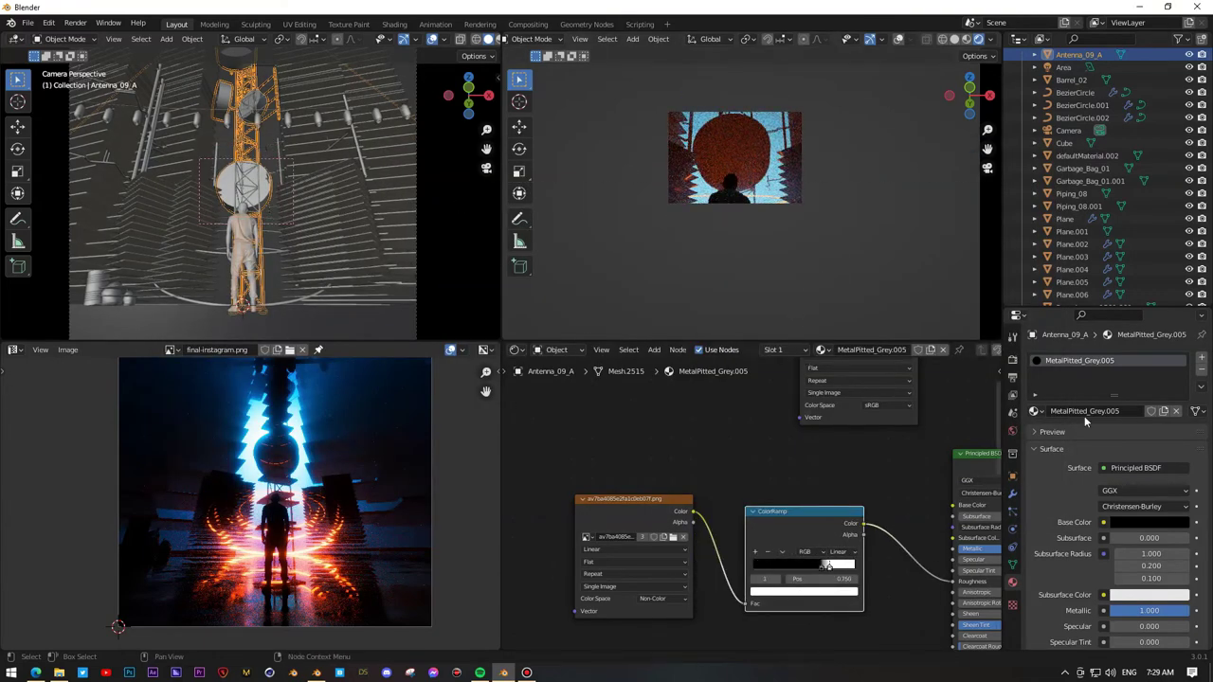
scroll(886, 461, up, 2)
scroll(885, 461, down, 2)
mouse_move(802, 563)
mouse_down()
mouse_move(839, 569)
mouse_move(704, 564)
mouse_up()
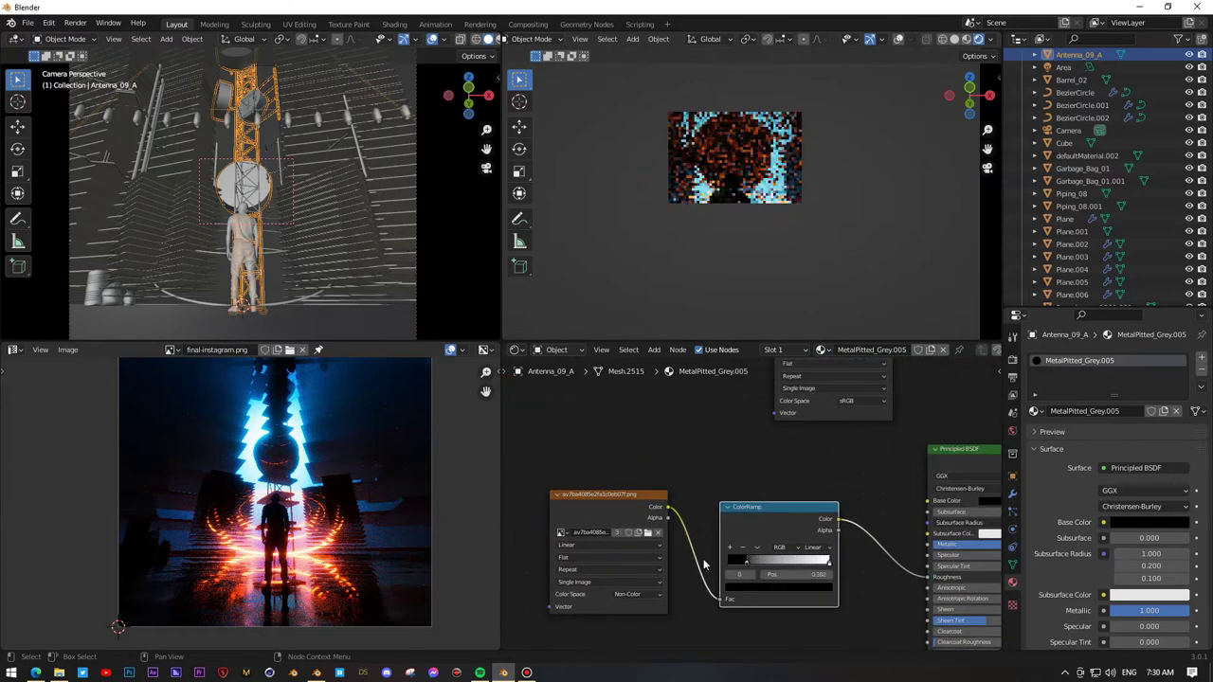
Step: Paste the texture and ColorRamp nodes into the rope lamps' material and link to Roughness
click(167, 124)
key(ctrl+z)
key(ctrl+c)
key(ctrl+shift+z)
key(ctrl+v)
drag(812, 555, 928, 557)
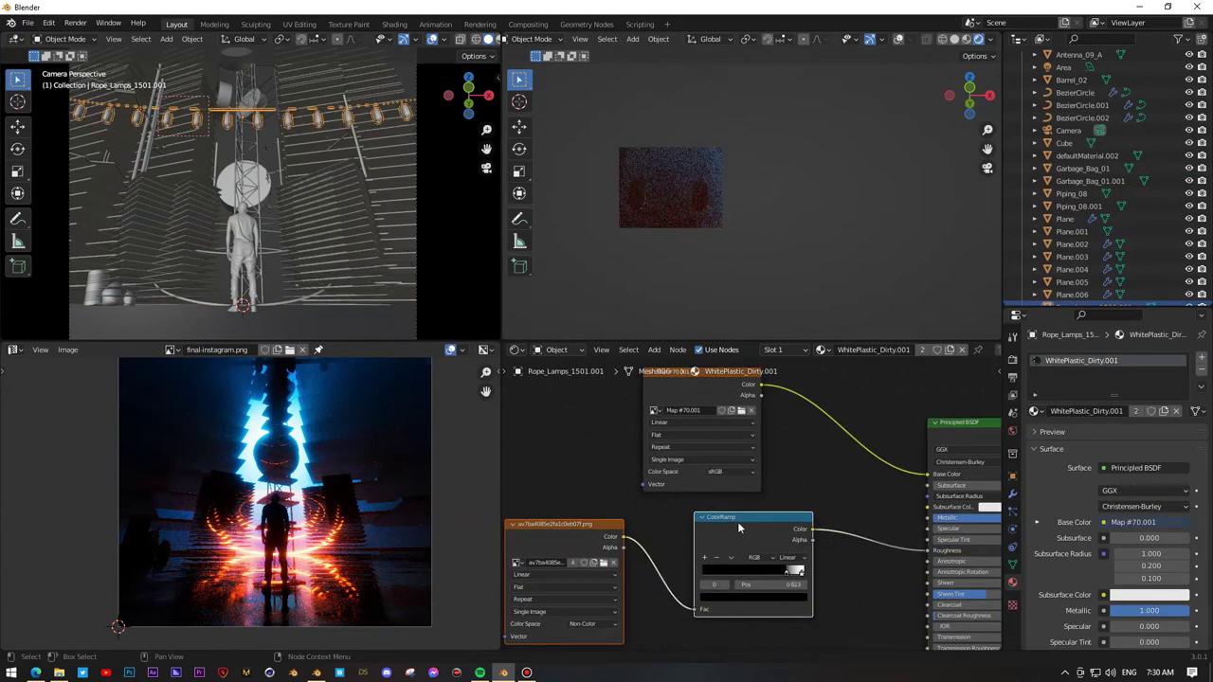
Step: Confirm Max Samples, set the Color Management look to Medium High Contrast, and maximize the camera viewport
click(1012, 377)
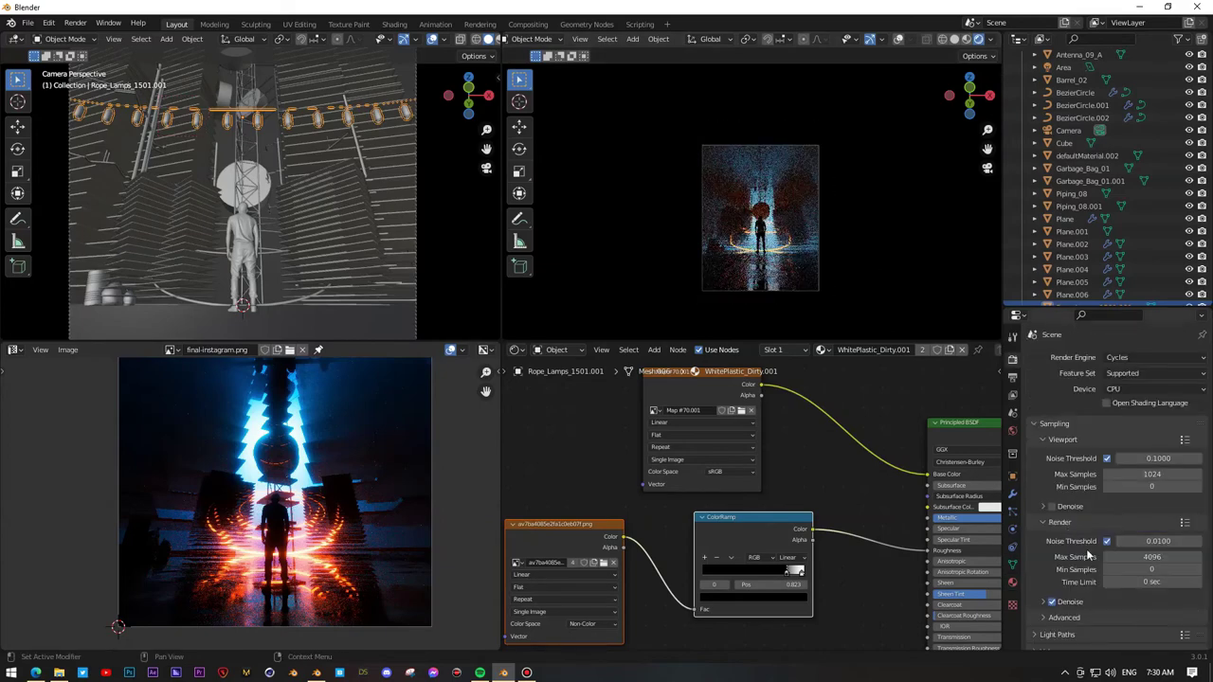
key(Return)
scroll(1137, 558, down, 4)
scroll(1138, 558, down, 4)
click(1137, 574)
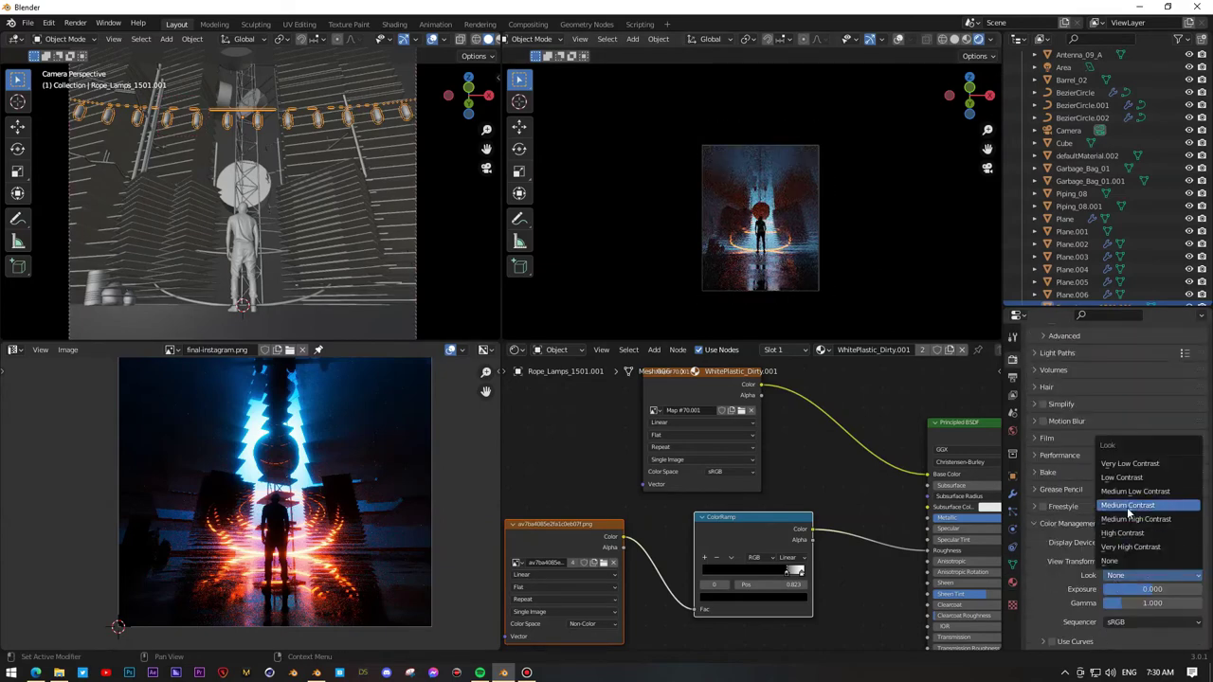
click(1127, 559)
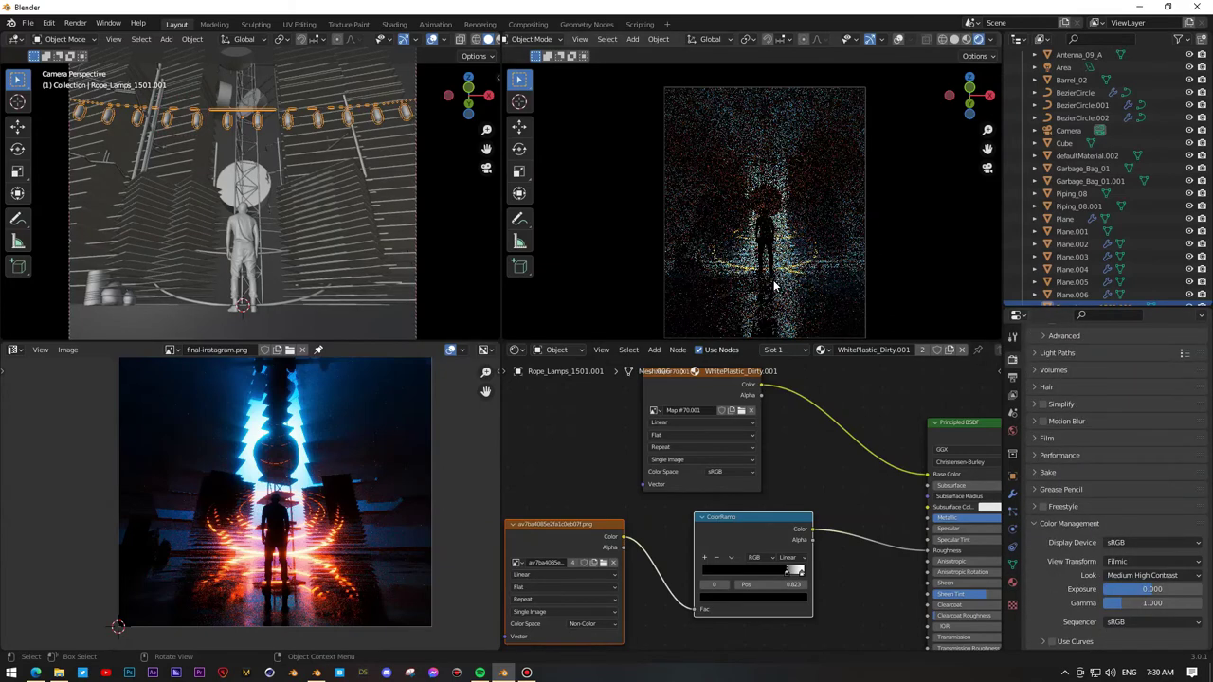
key(ctrl+space)
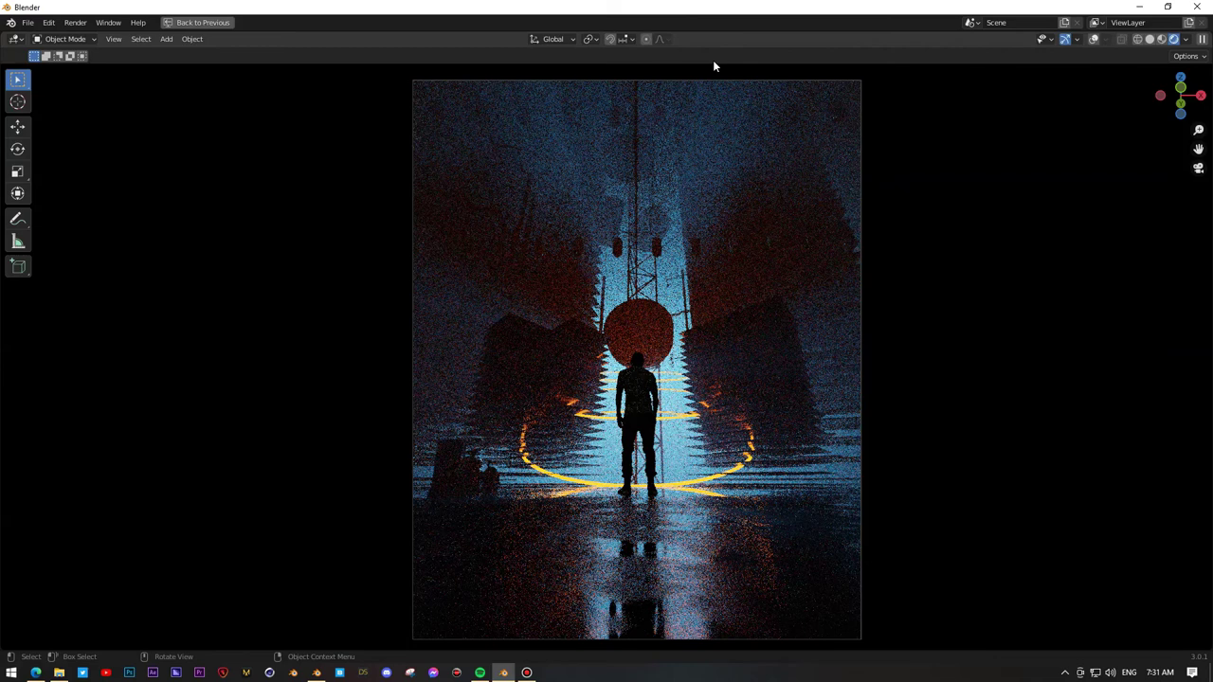
Step: Leave the maximized viewport and inspect the World background colour
key(ctrl+space)
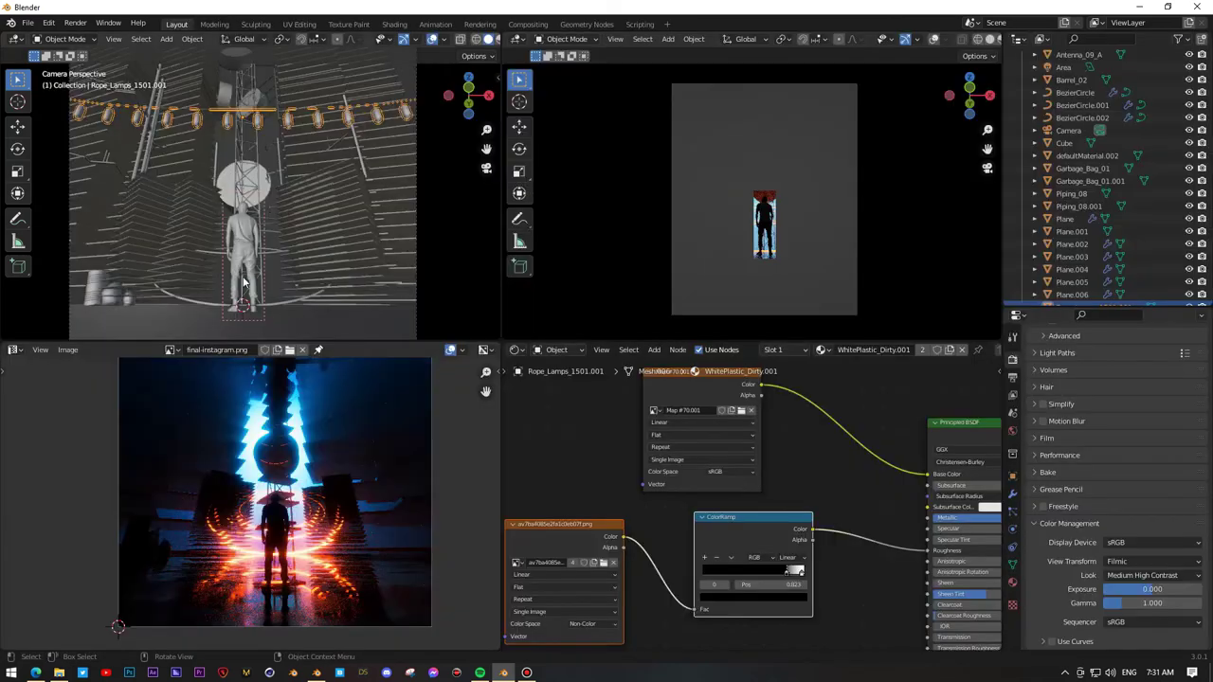
click(1013, 430)
click(1150, 437)
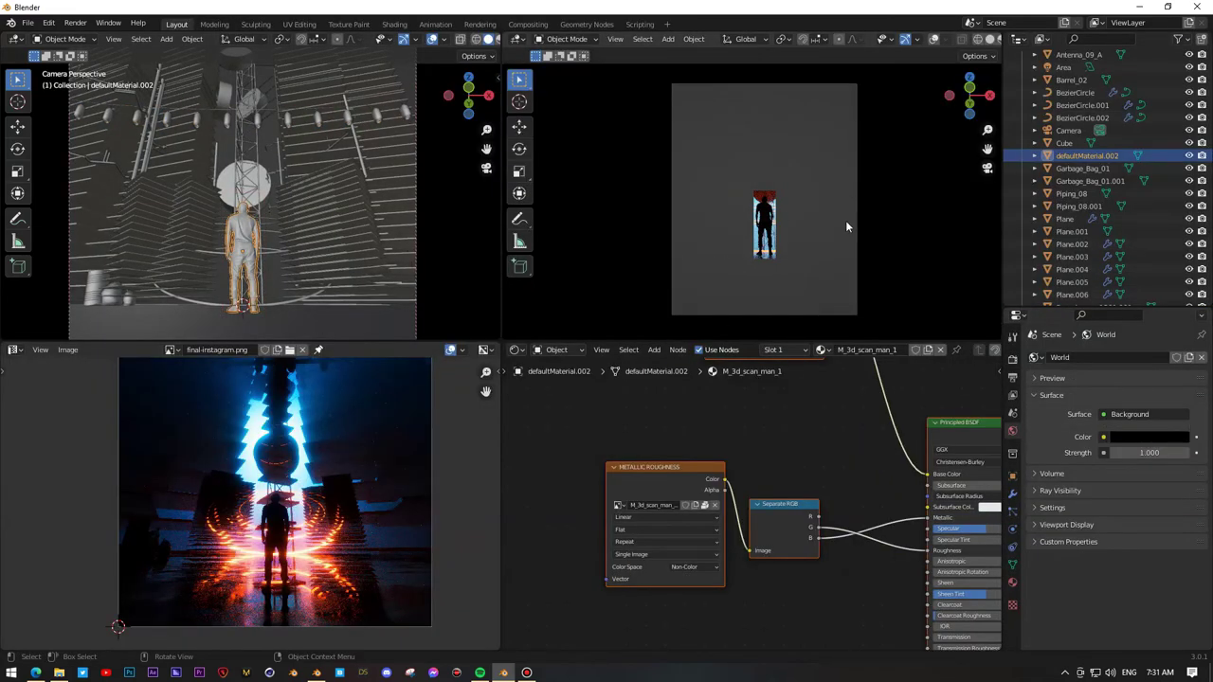